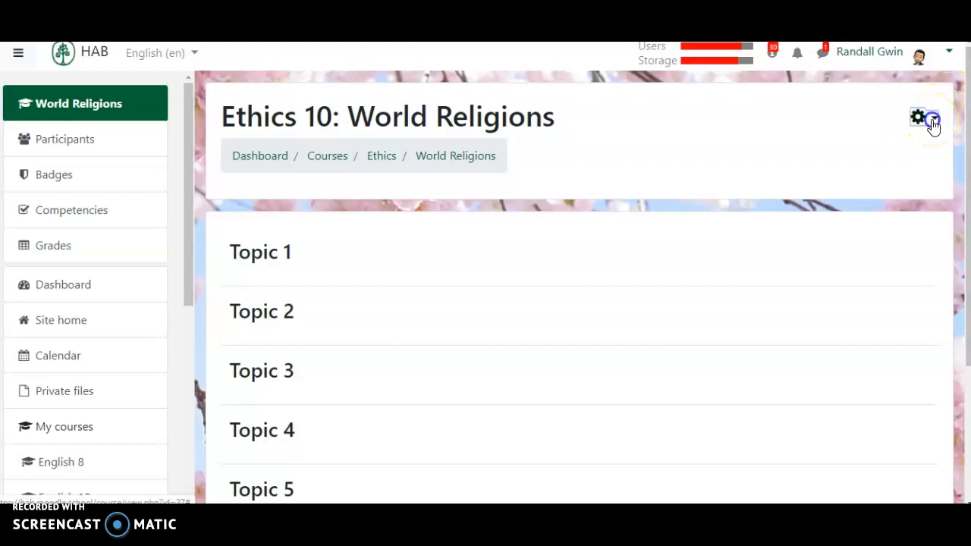
Step: Turn editing on for the World Religions course and add a Calendar block
click(933, 121)
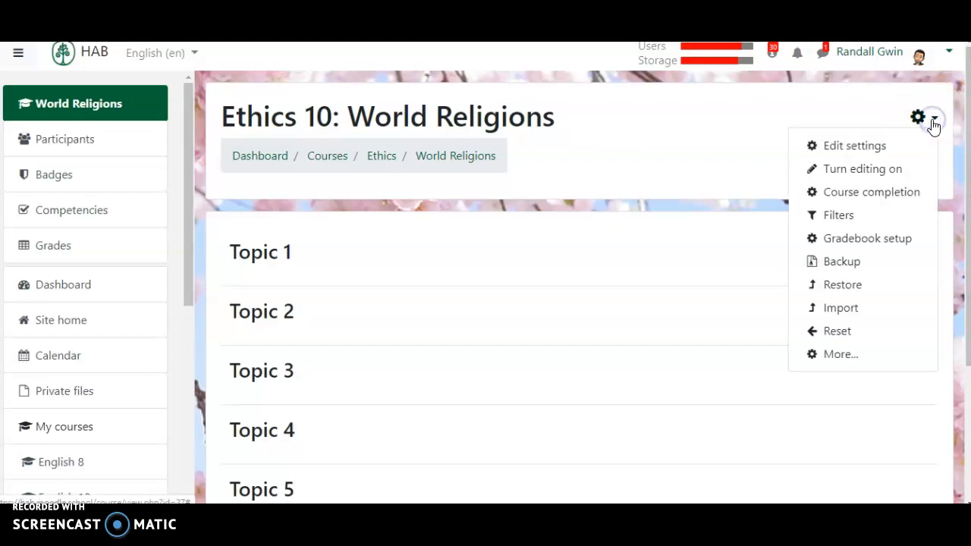
click(852, 177)
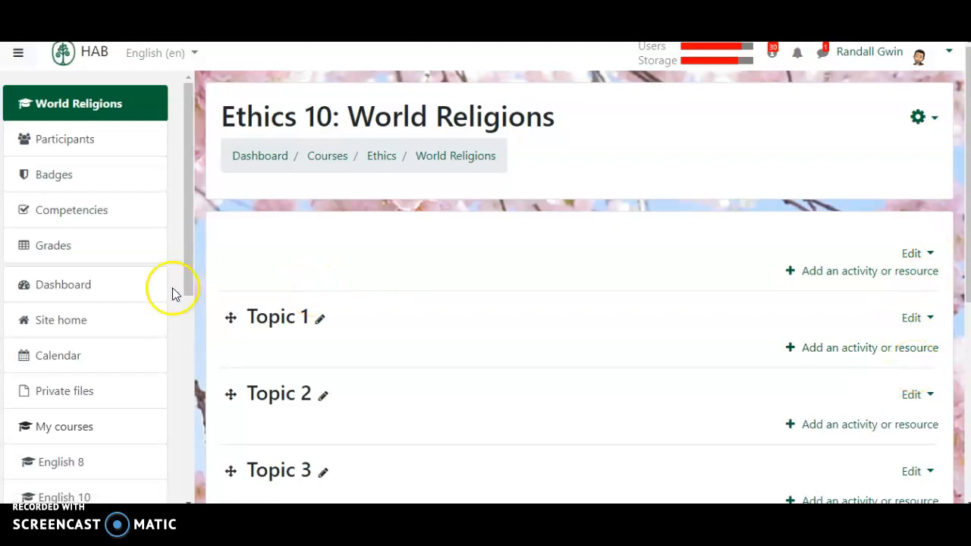
drag(188, 215, 176, 450)
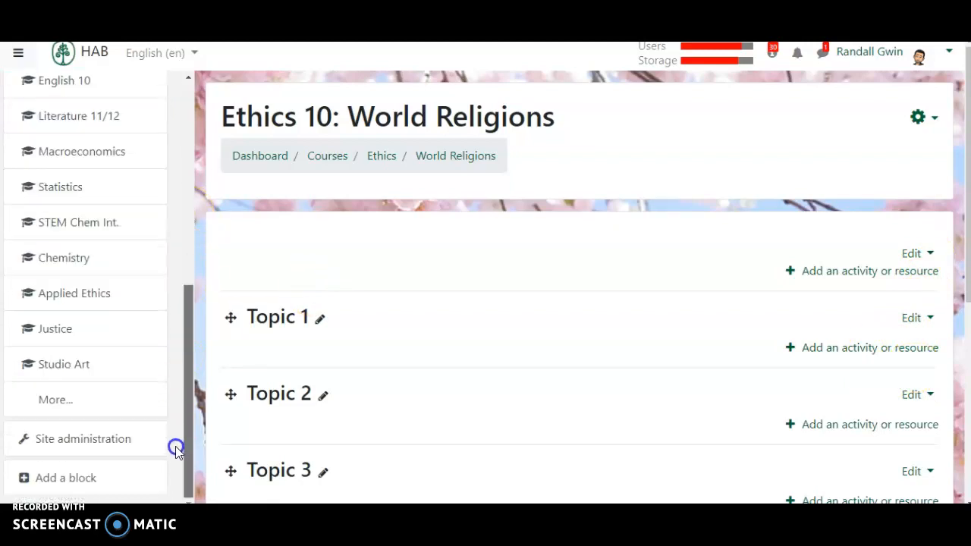
click(64, 478)
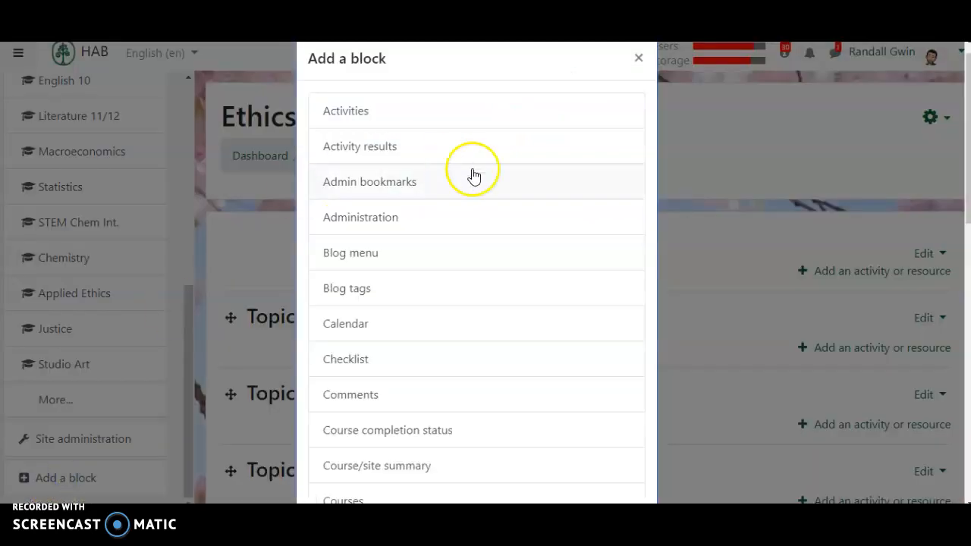
click(361, 326)
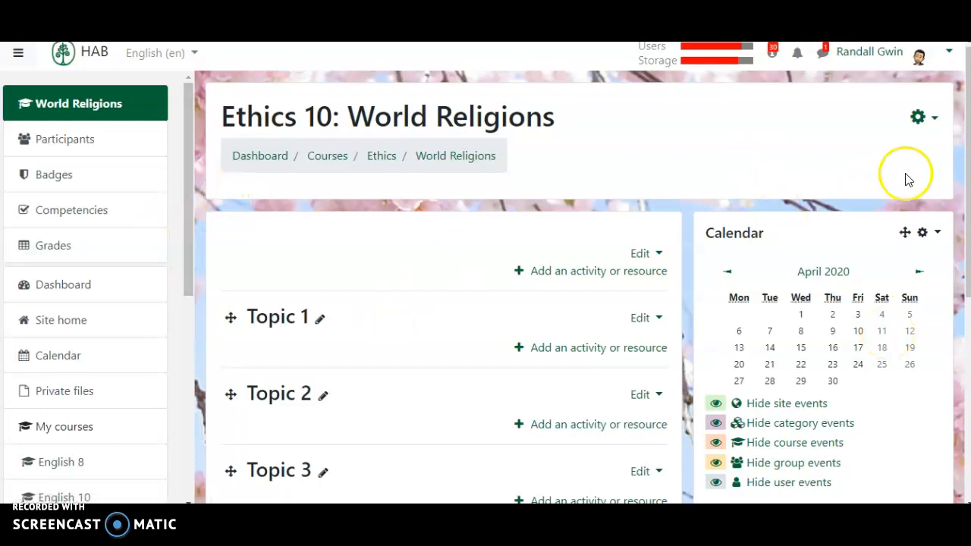
Step: Add an Online users block to the course page and move it above the Calendar block
drag(968, 168, 966, 355)
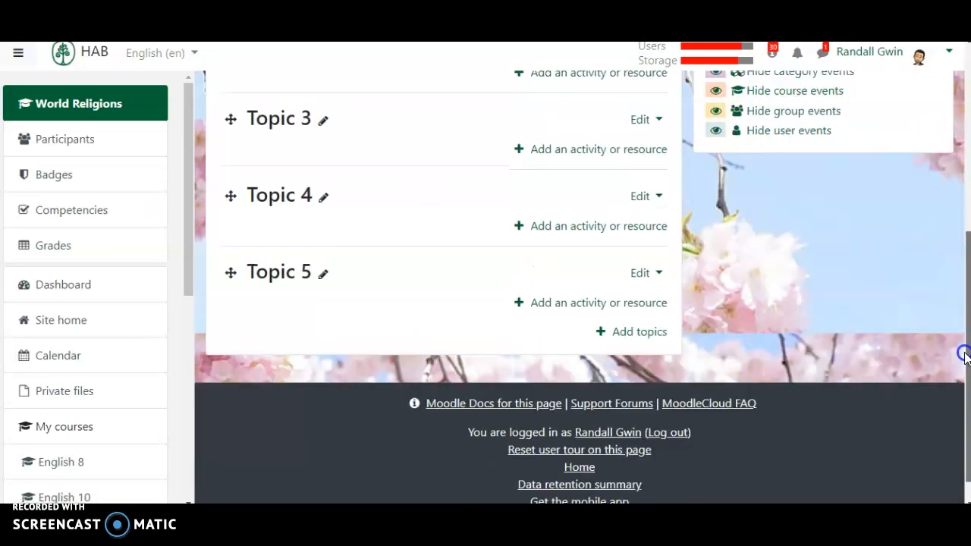
drag(190, 195, 181, 453)
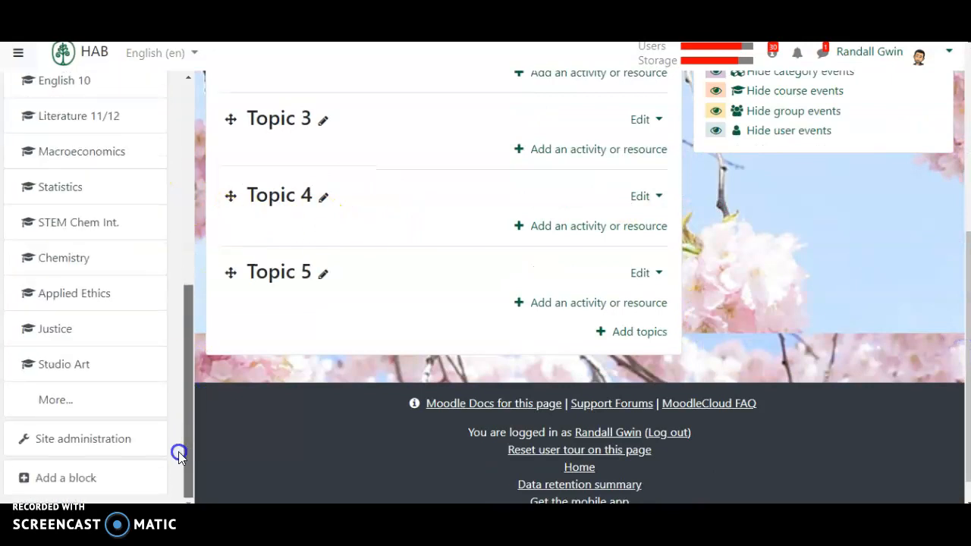
click(25, 480)
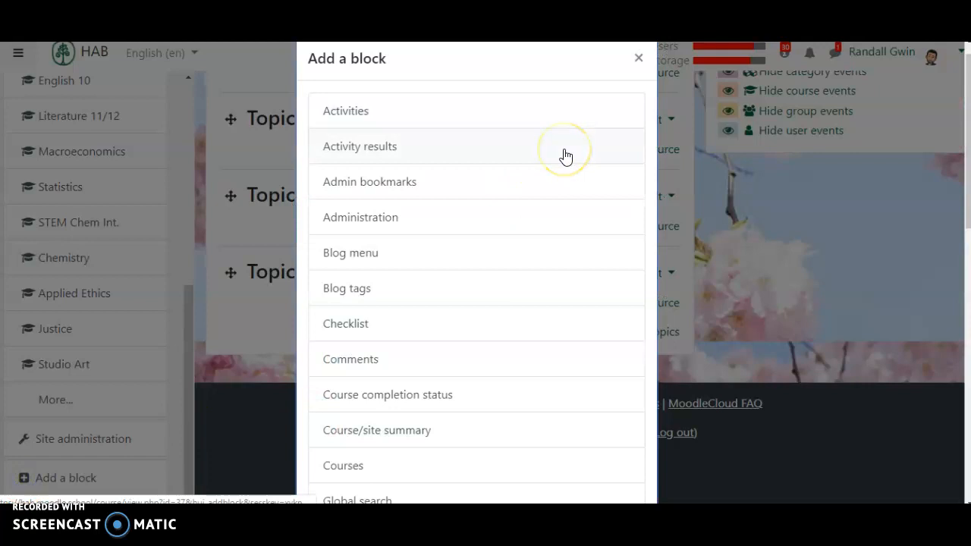
scroll(565, 156, down, 3)
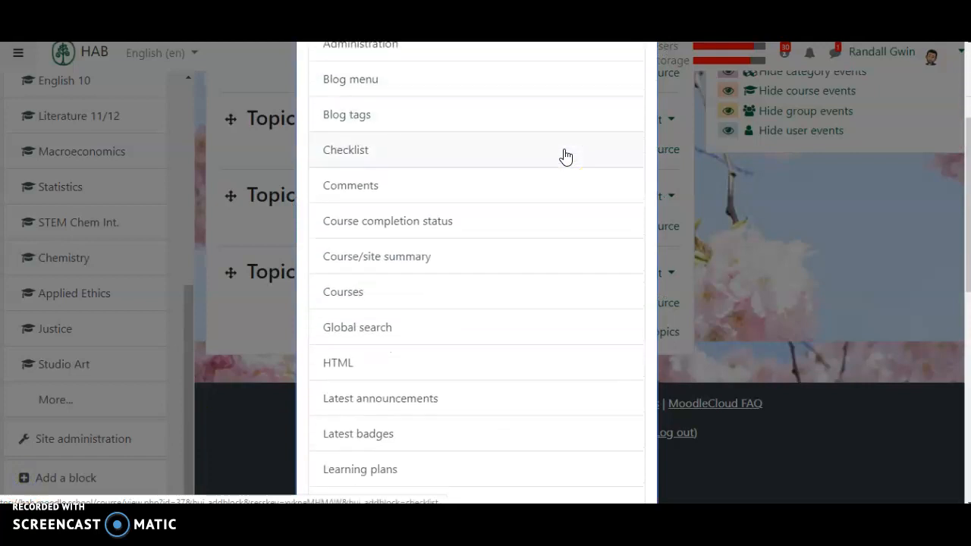
scroll(566, 156, down, 3)
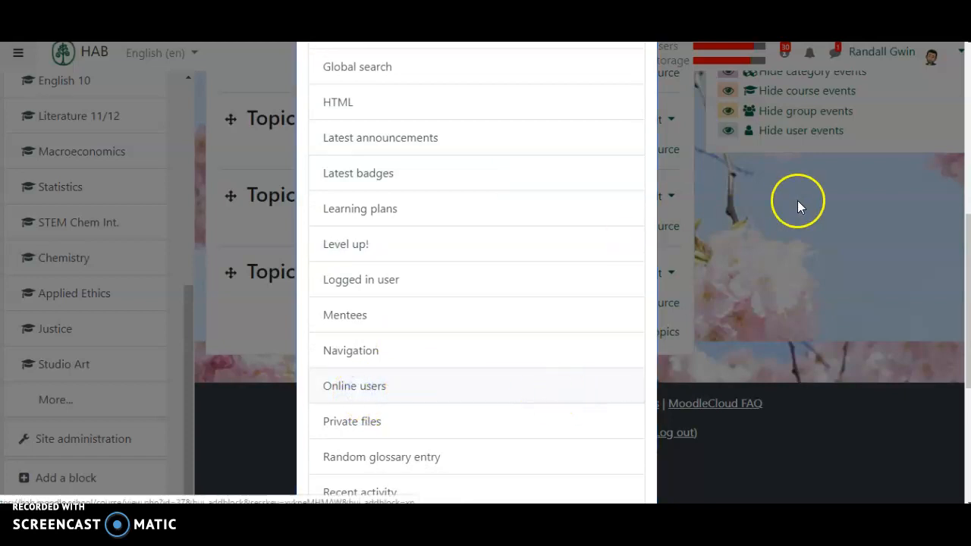
click(364, 385)
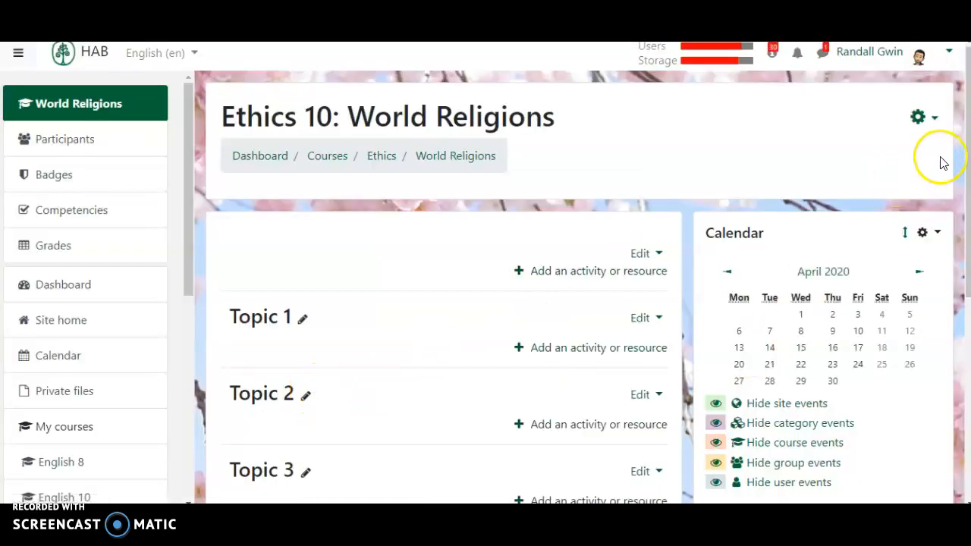
scroll(961, 157, down, 2)
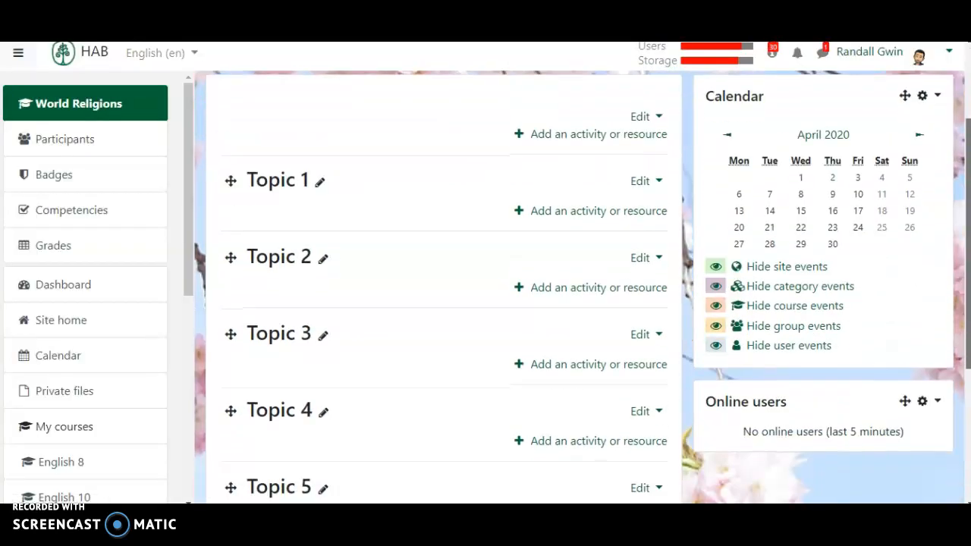
drag(906, 406, 900, 104)
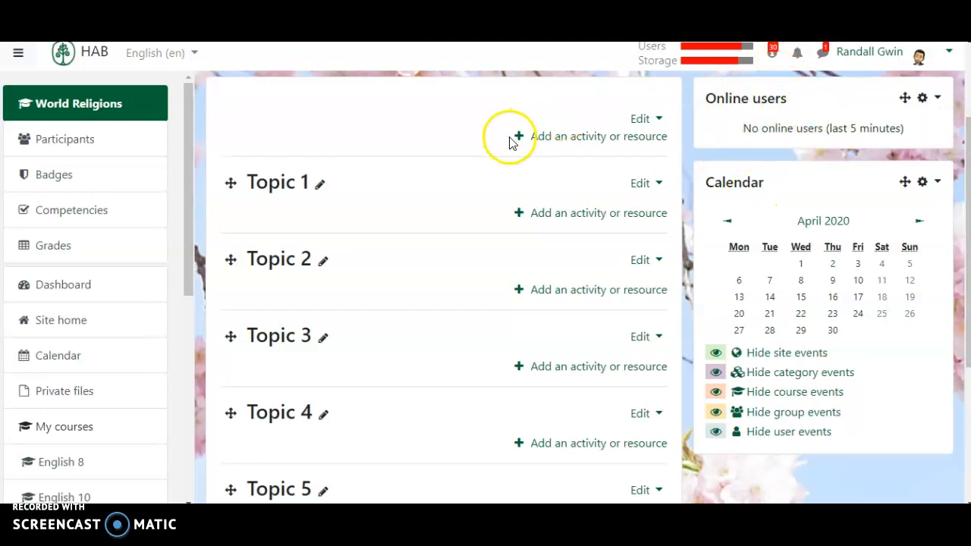
drag(189, 238, 196, 400)
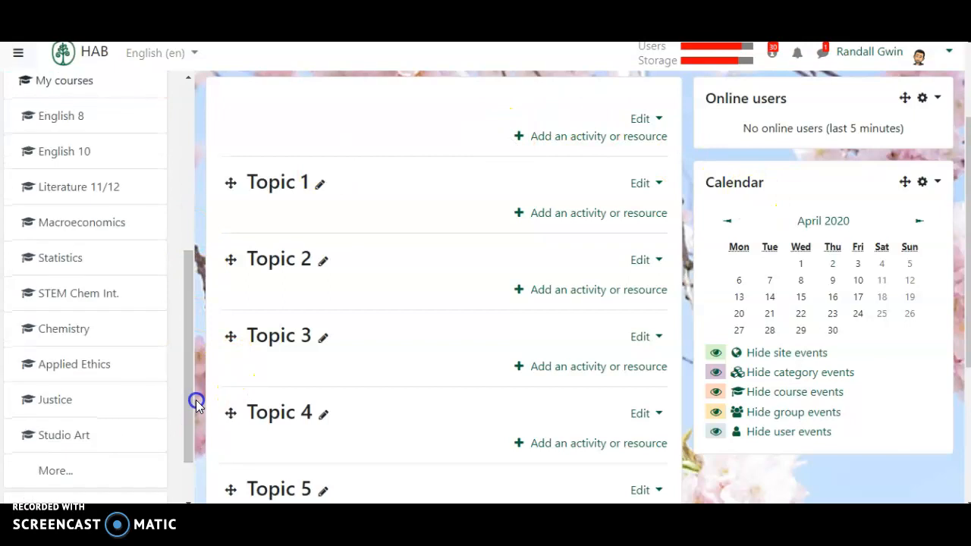
drag(188, 358, 180, 156)
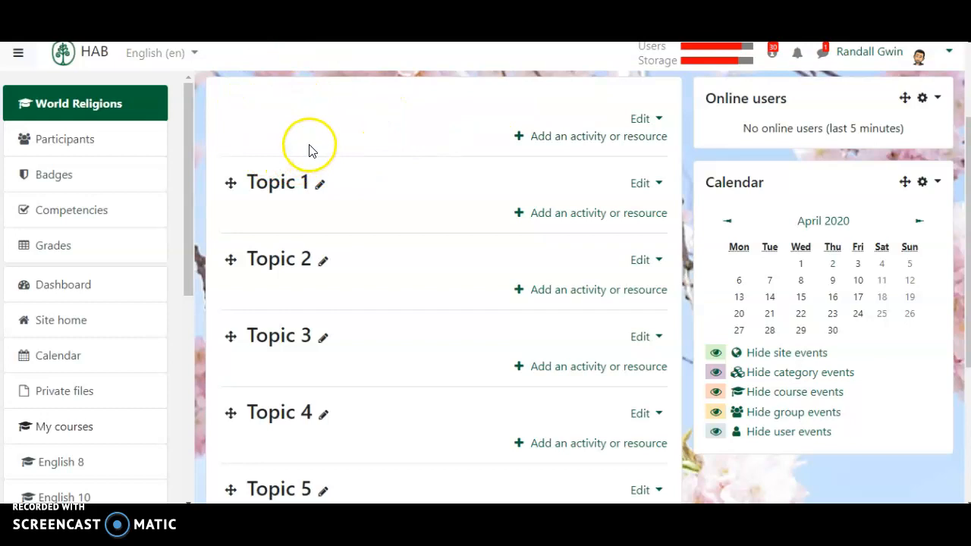
click(657, 121)
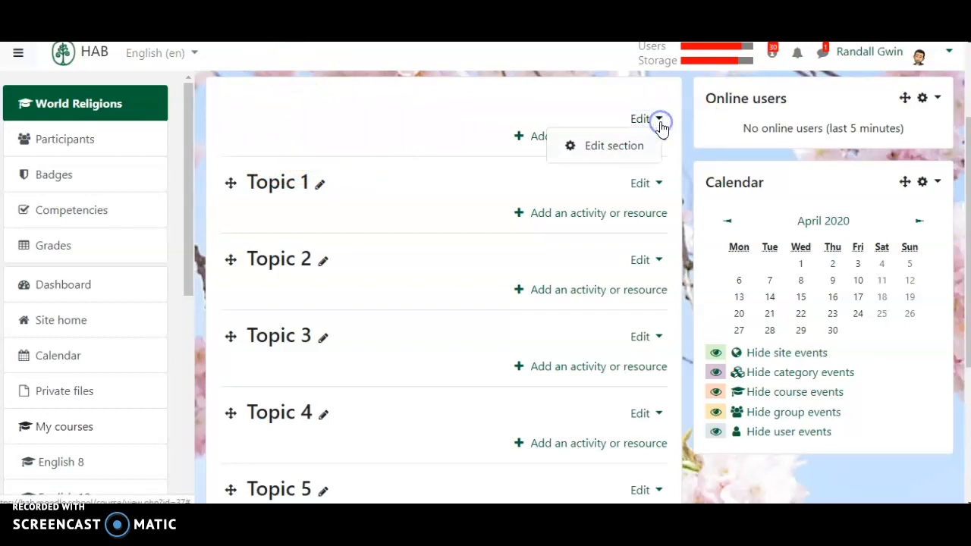
click(624, 145)
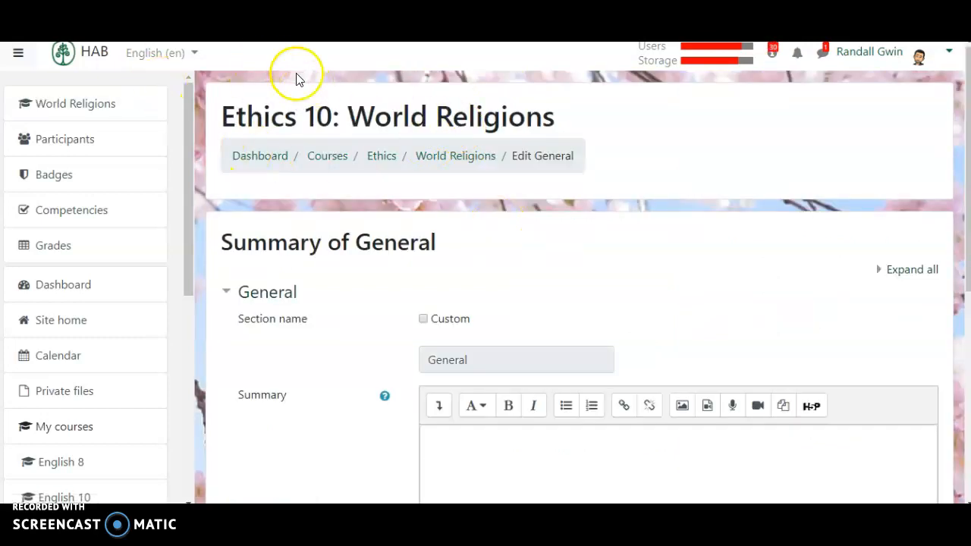
key(alt+Left)
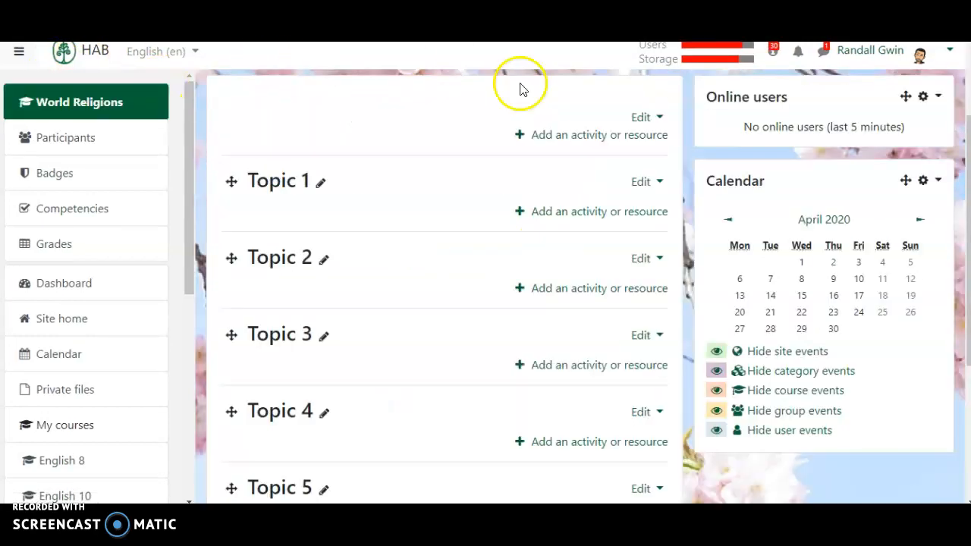
Step: Add a new Page resource to the unnamed general section above Topic 1
click(521, 136)
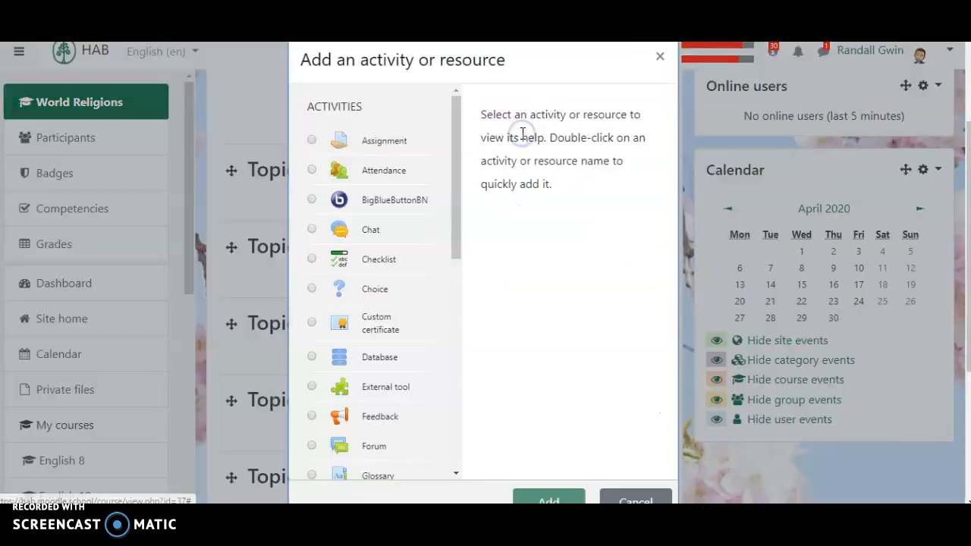
drag(456, 134, 494, 383)
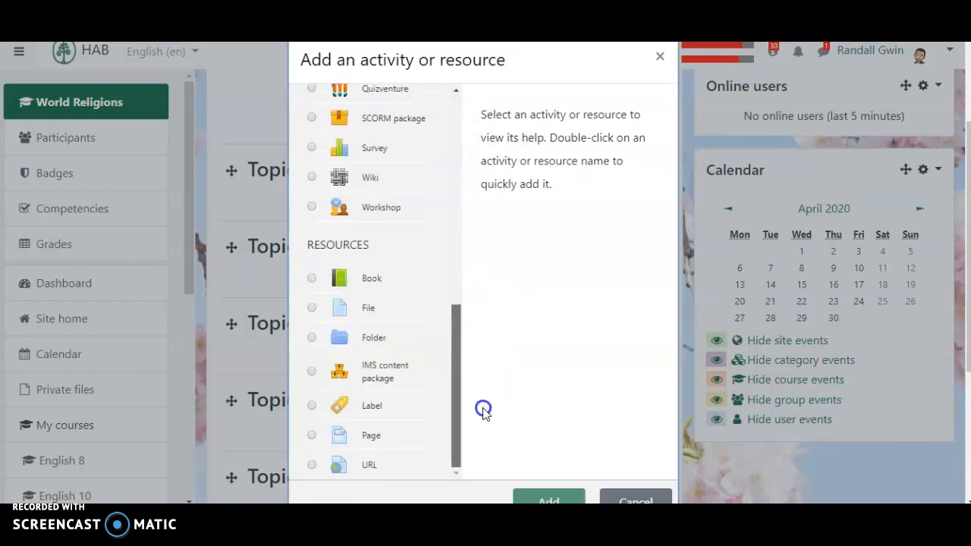
drag(480, 410, 463, 126)
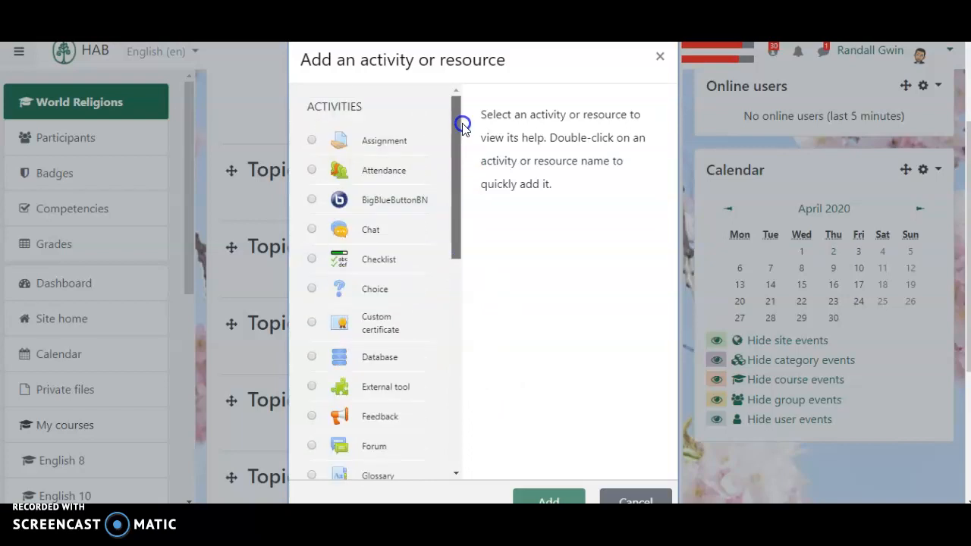
drag(456, 141, 482, 365)
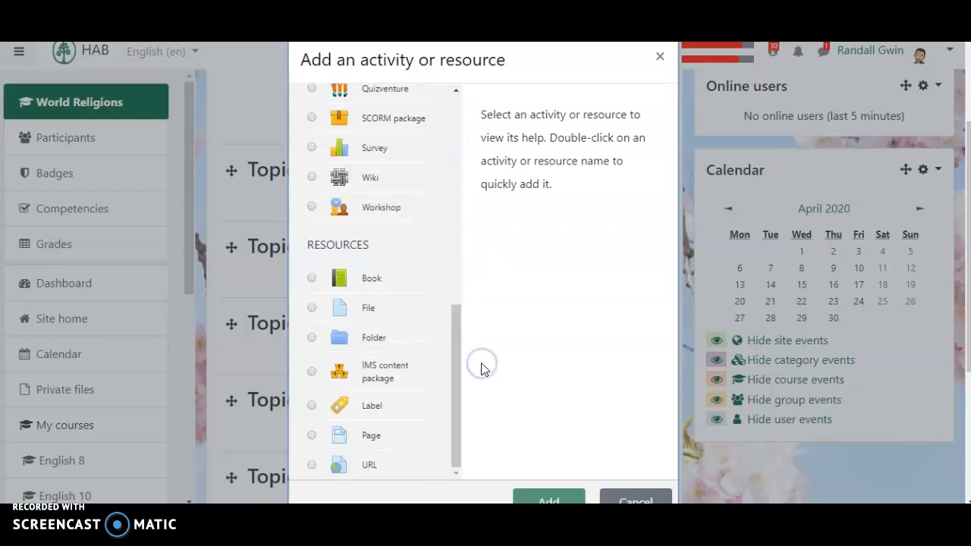
click(312, 437)
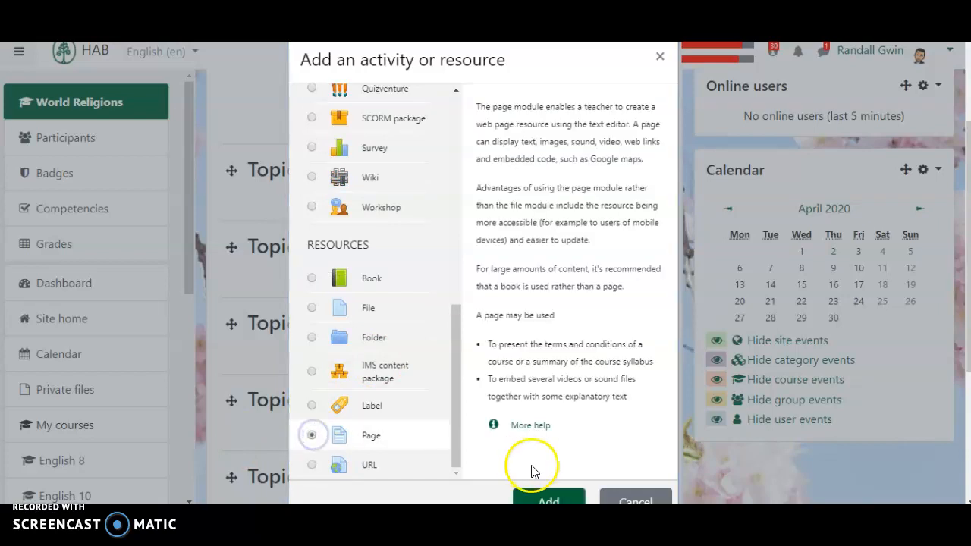
click(553, 501)
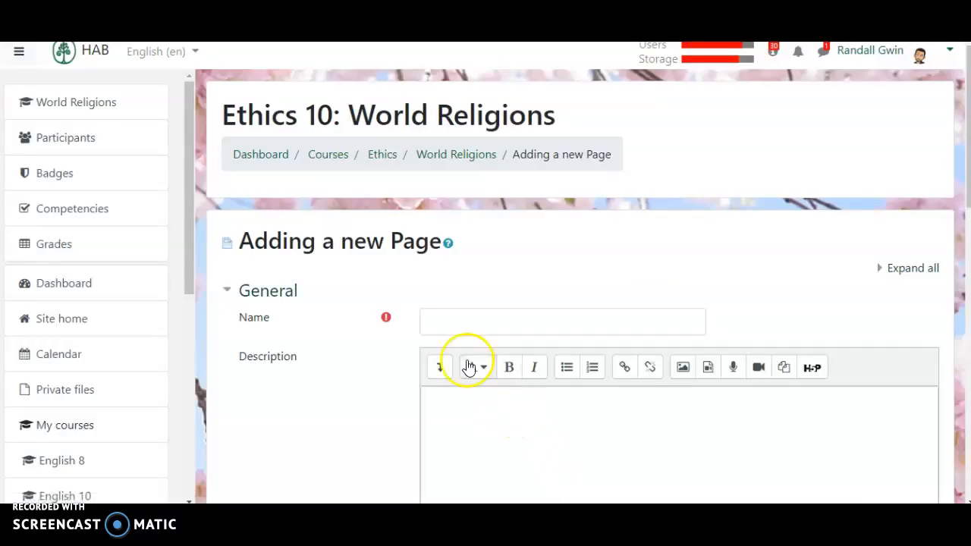
Step: Name the page "Syllabus" and enter "Paste your syllabus here." as its page content
click(465, 328)
text(Sy)
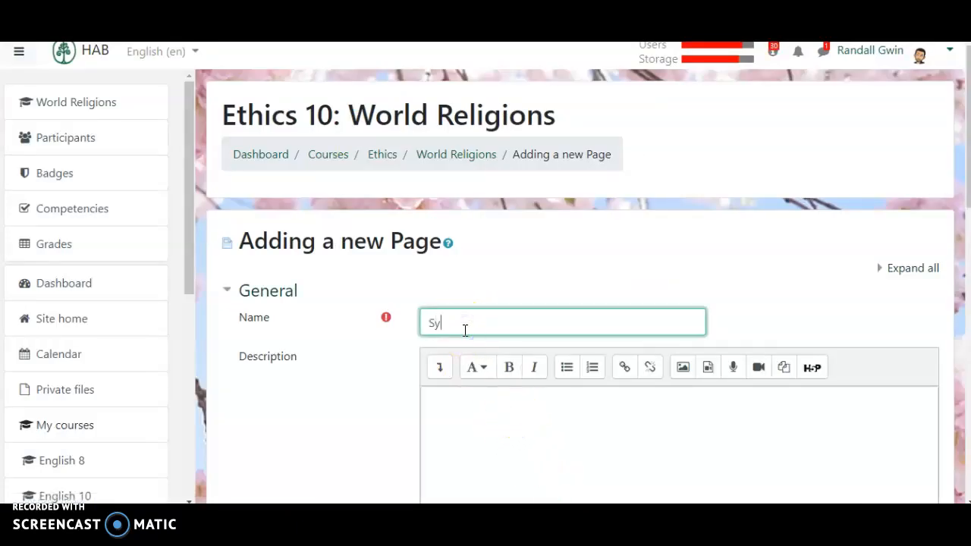
click(531, 417)
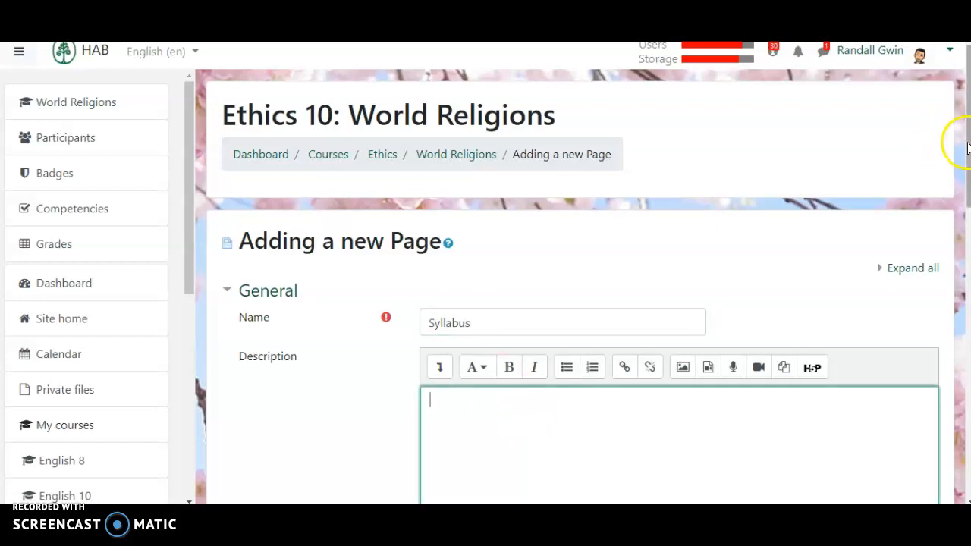
scroll(968, 148, down, 5)
click(587, 360)
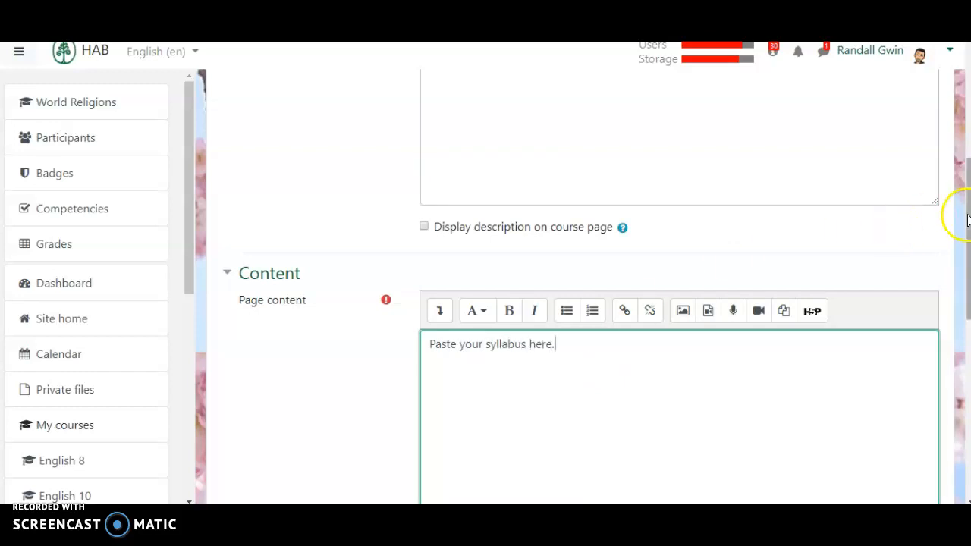
Step: Save the Syllabus page and display it
scroll(967, 219, down, 2)
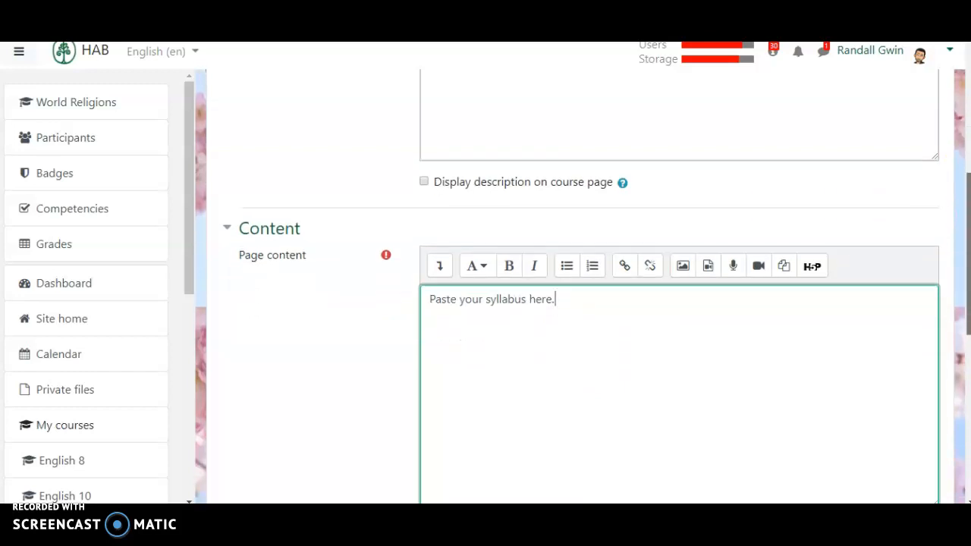
scroll(583, 286, up, 1)
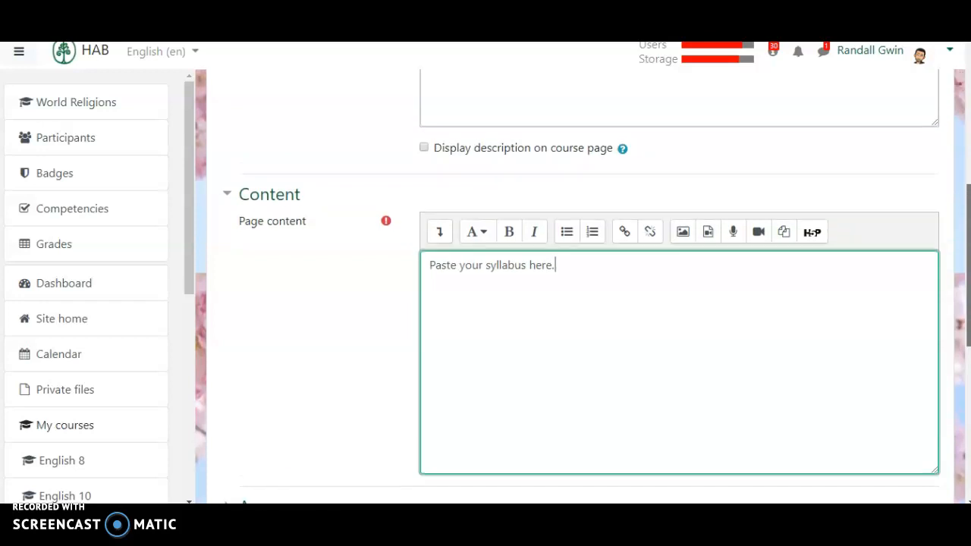
scroll(583, 286, down, 1)
scroll(583, 286, up, 4)
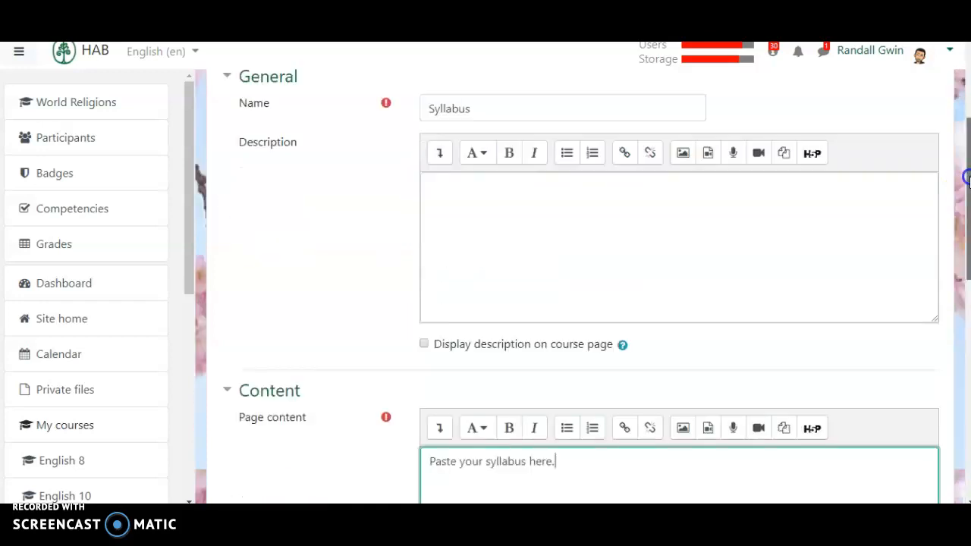
scroll(582, 286, down, 5)
scroll(583, 286, down, 7)
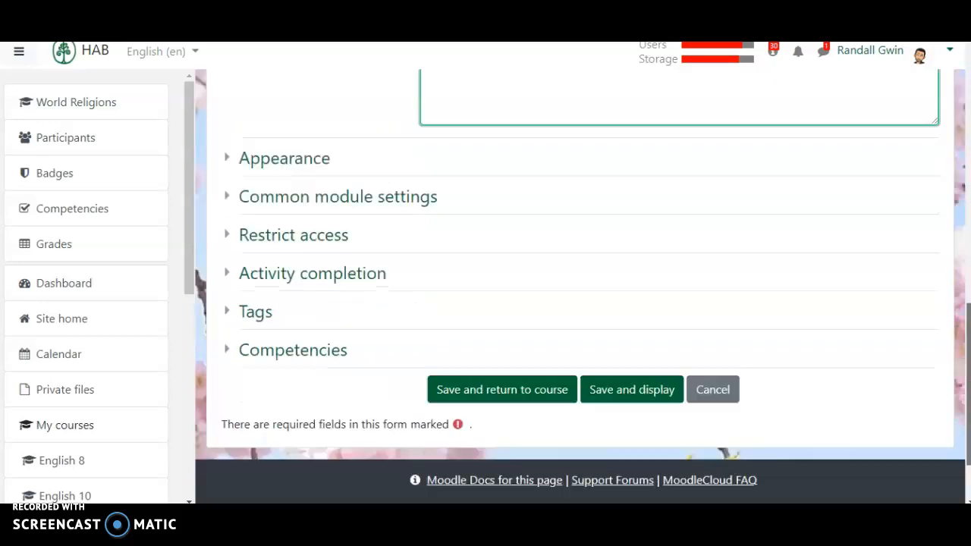
click(612, 307)
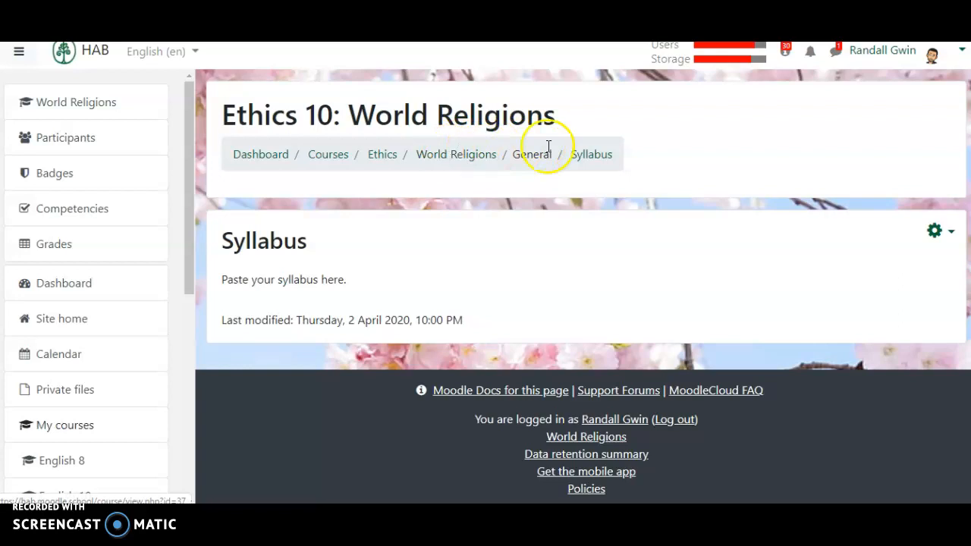
Step: Return to the World Religions course page and add a new Forum activity to the unnamed general section above Topic 1
click(453, 158)
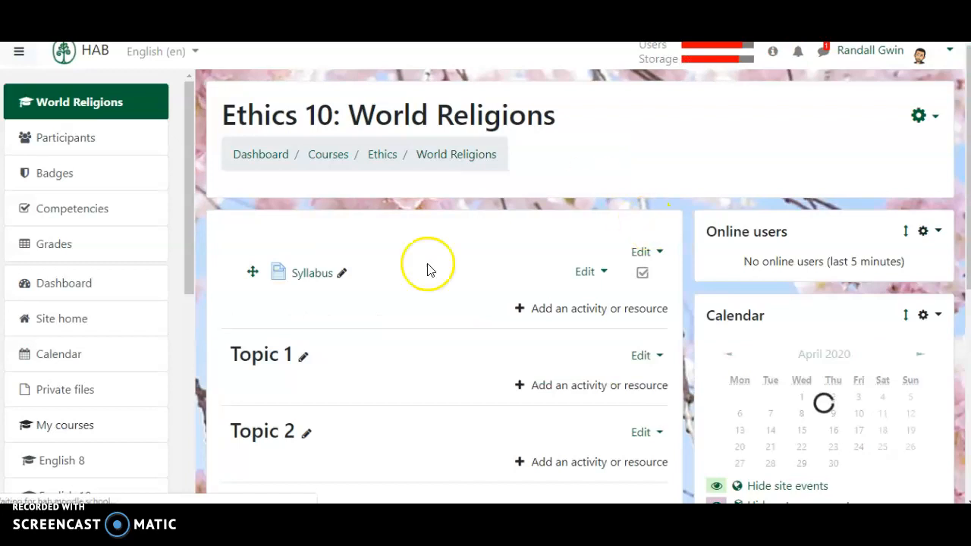
click(297, 279)
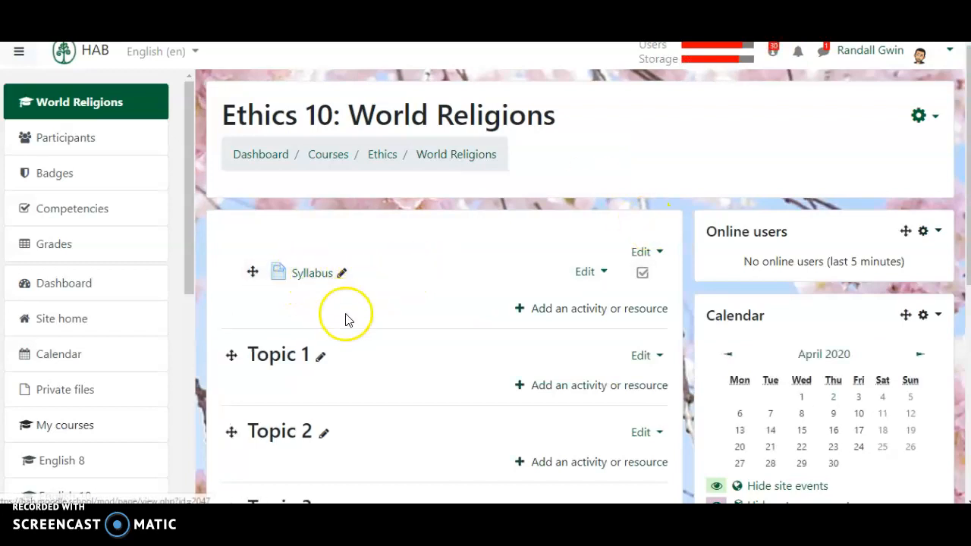
click(519, 309)
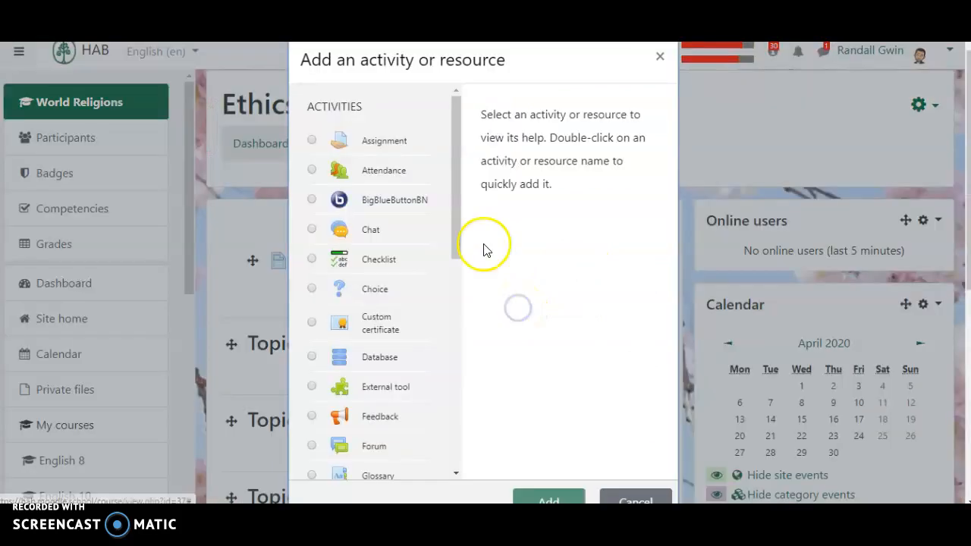
drag(454, 156, 464, 220)
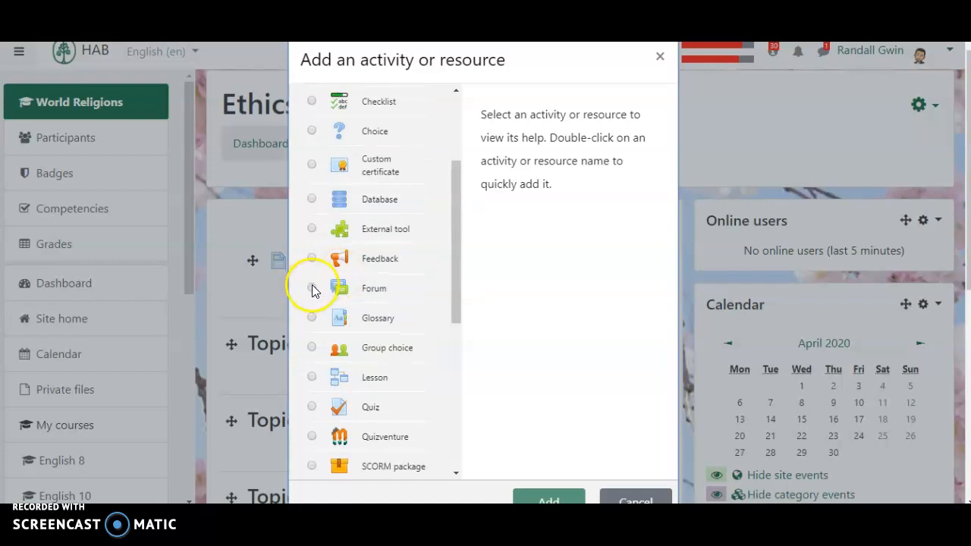
click(312, 287)
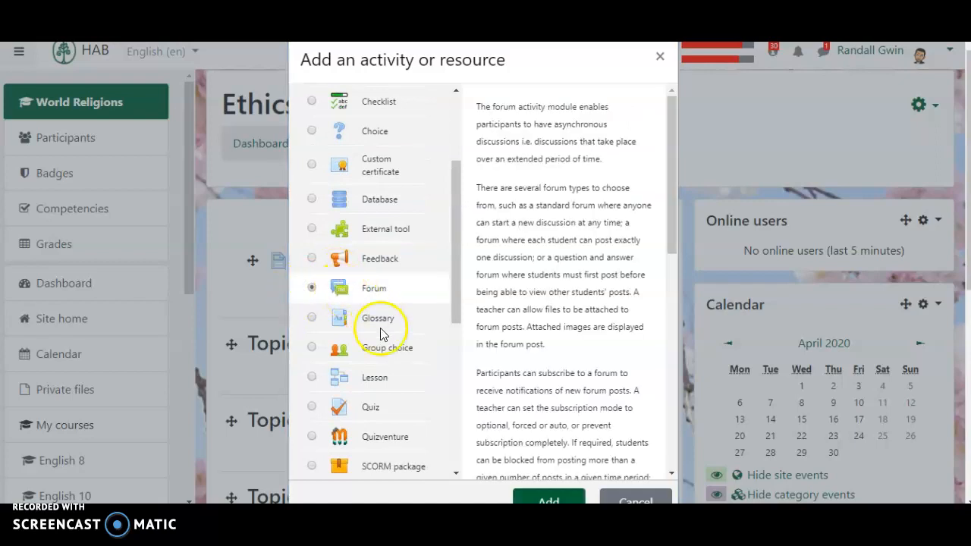
click(543, 499)
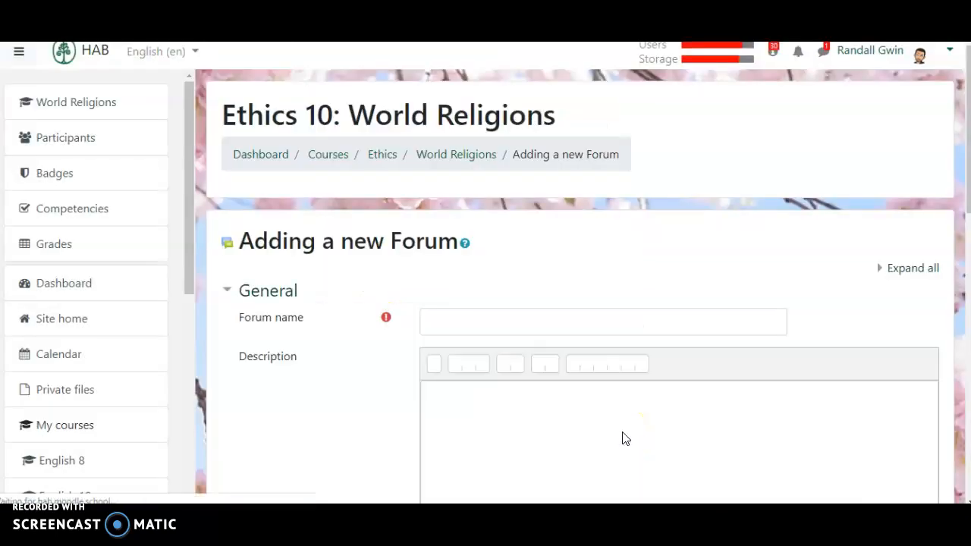
Step: Name the forum "Announcements" and enter "General announcements about the course go here." as its description
click(525, 317)
text(Announcements)
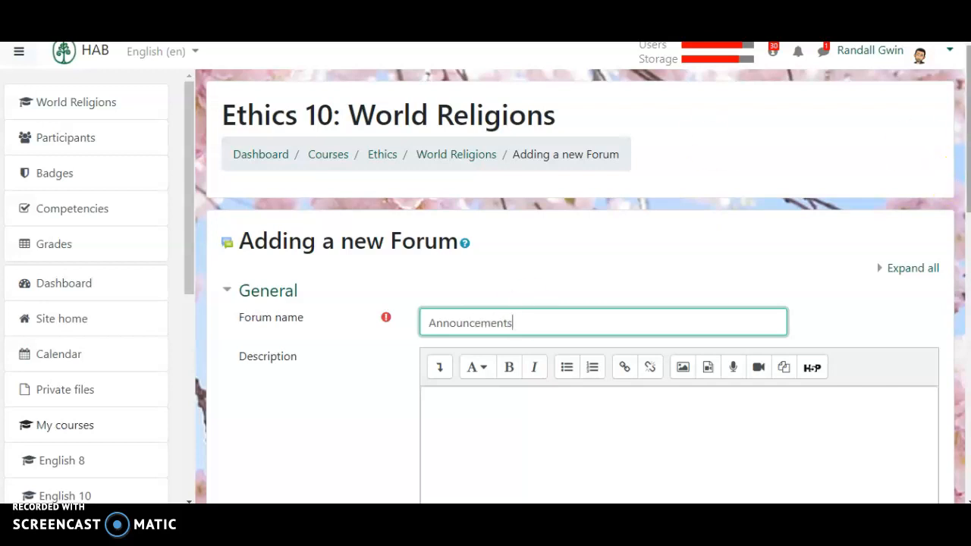
scroll(964, 152, down, 3)
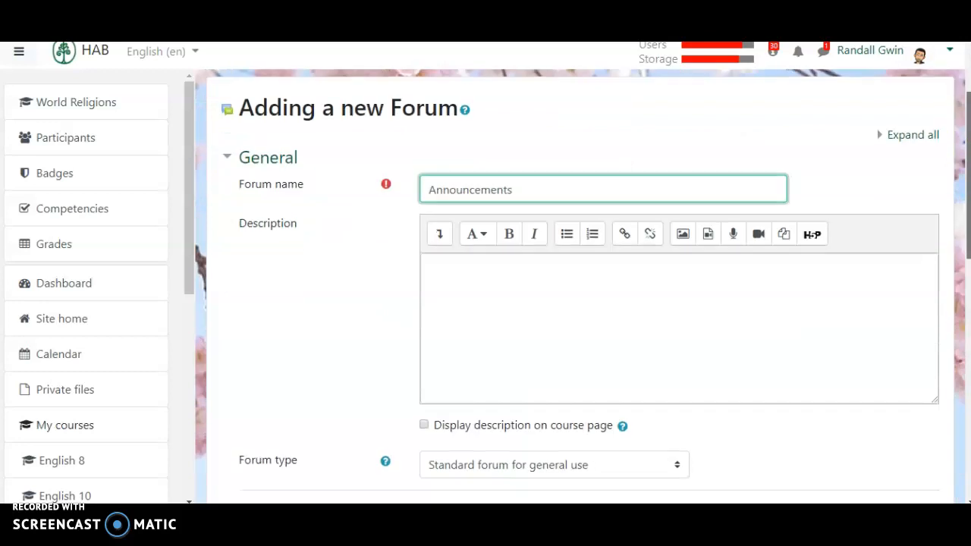
click(551, 209)
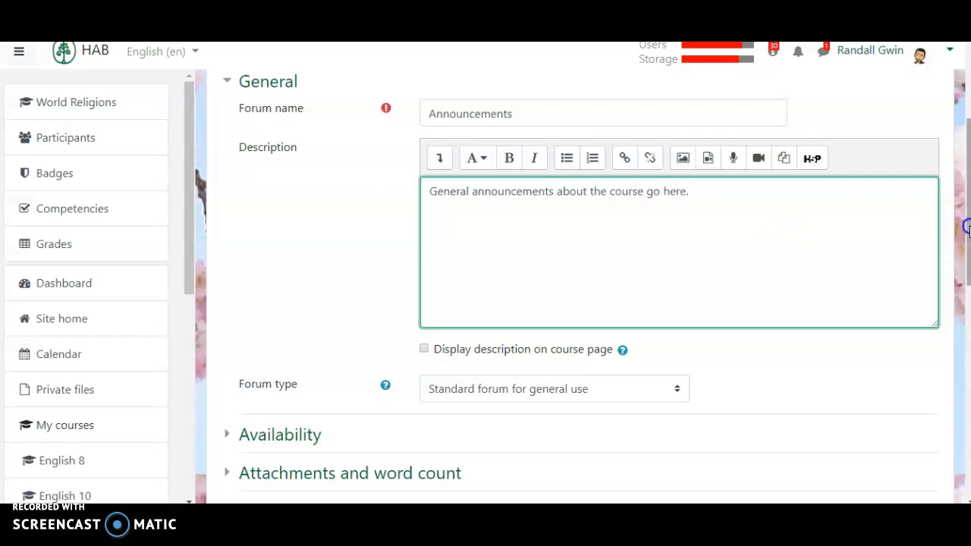
Step: Set the forum's subscription mode to Forced subscription and save the forum, returning to the course page
scroll(960, 227, down, 2)
scroll(583, 286, down, 3)
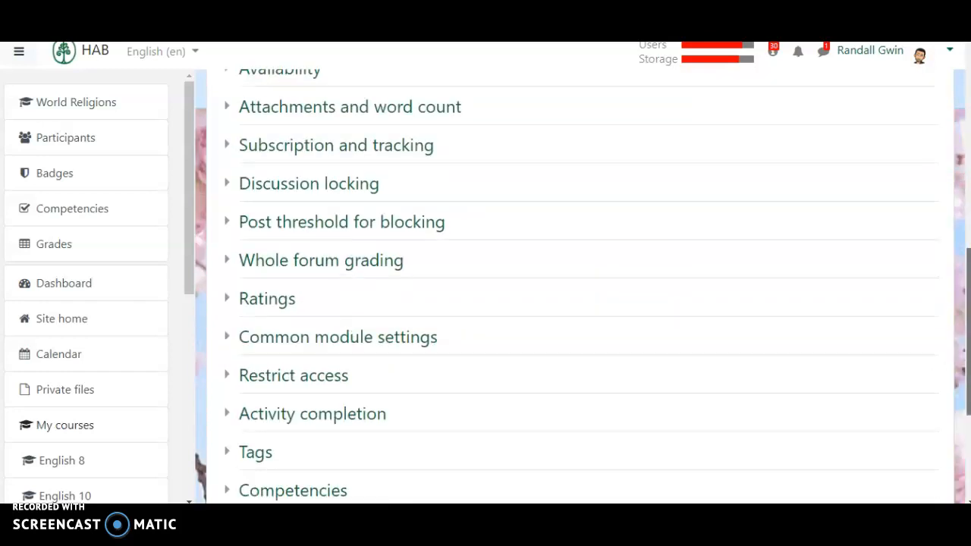
scroll(583, 286, up, 1)
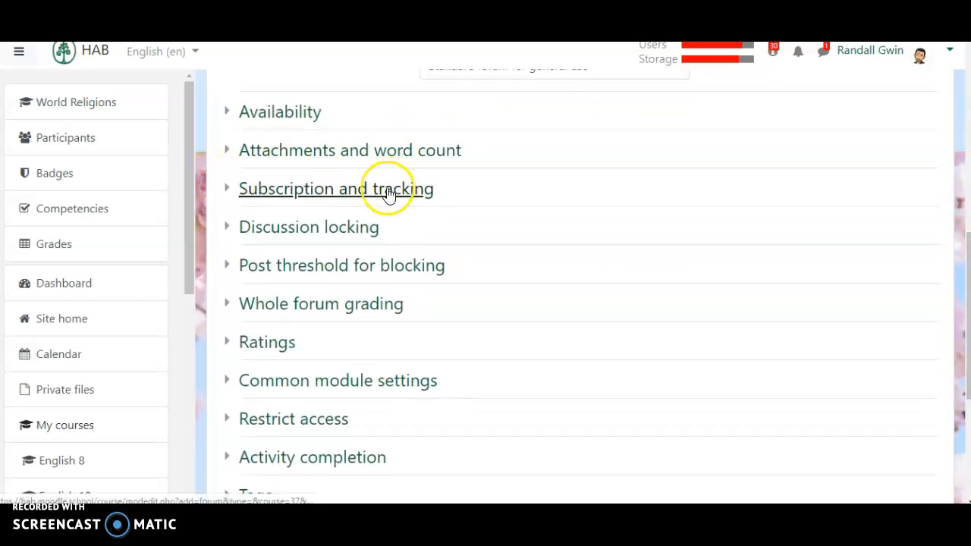
click(225, 189)
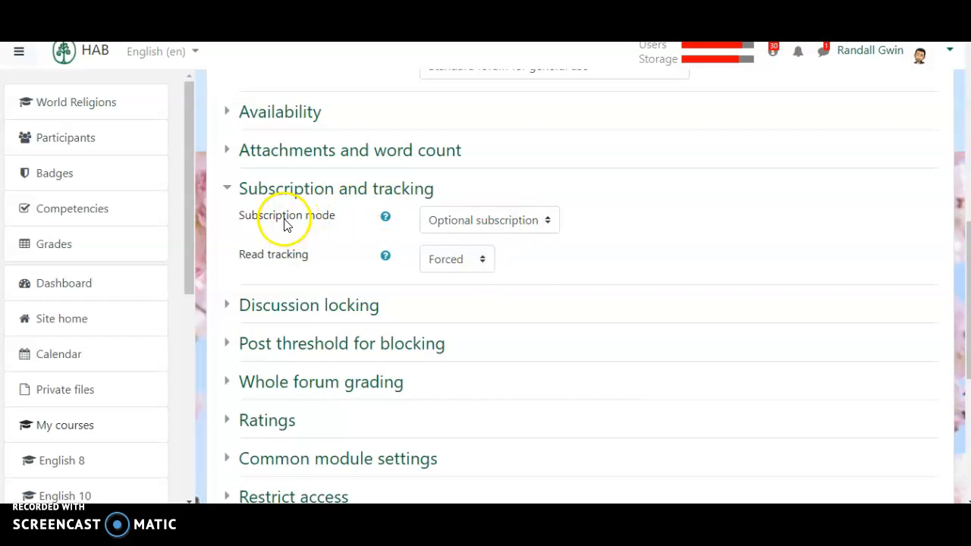
click(547, 225)
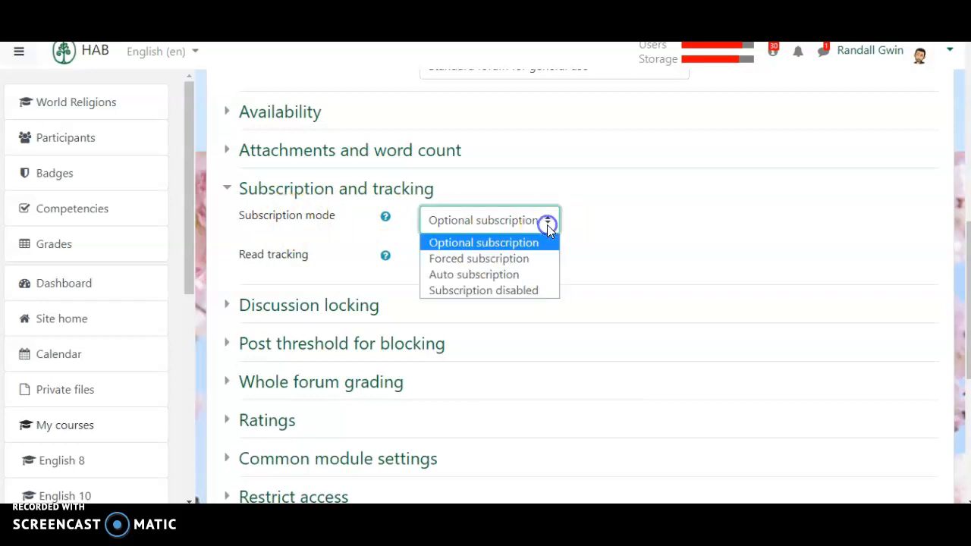
click(501, 258)
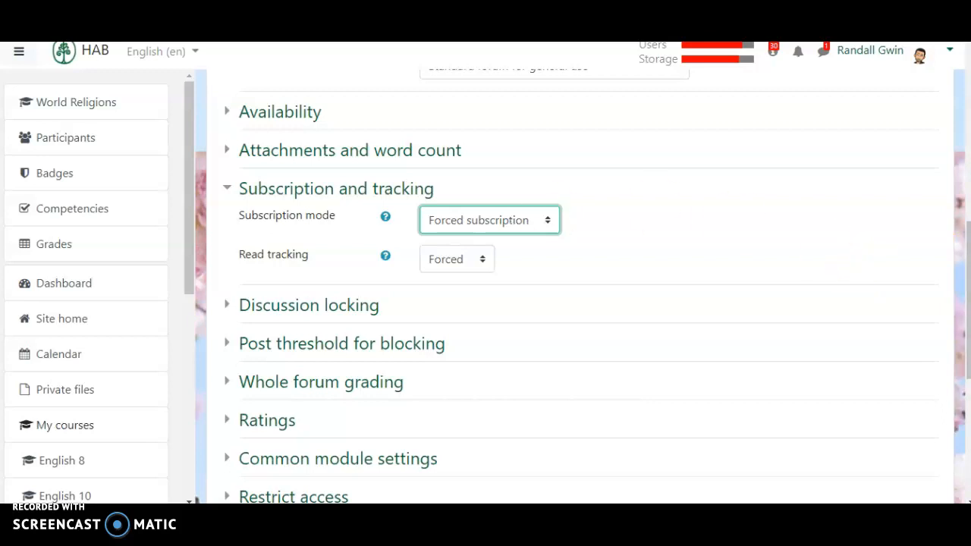
scroll(967, 260, down, 3)
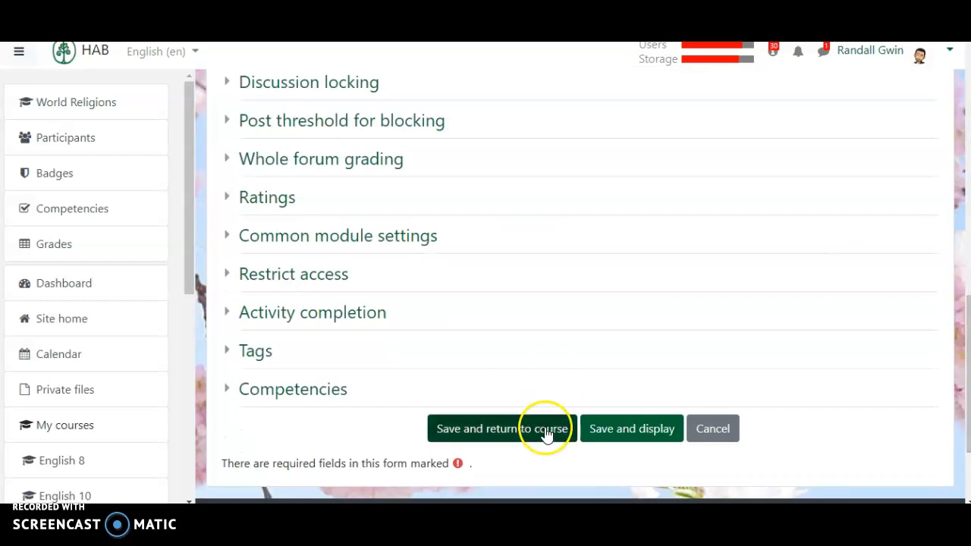
click(472, 427)
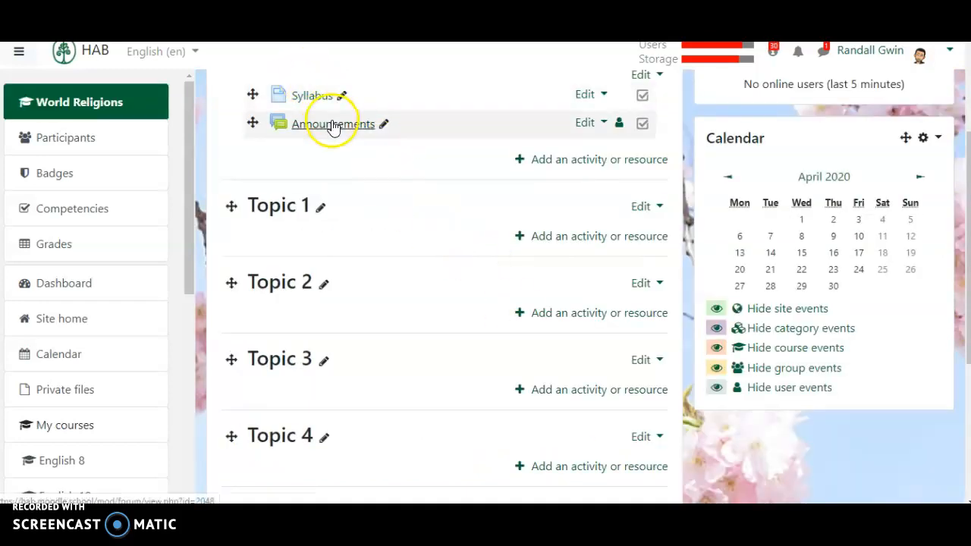
Step: Add a new Checklist activity to the unnamed general section above Topic 1
click(519, 160)
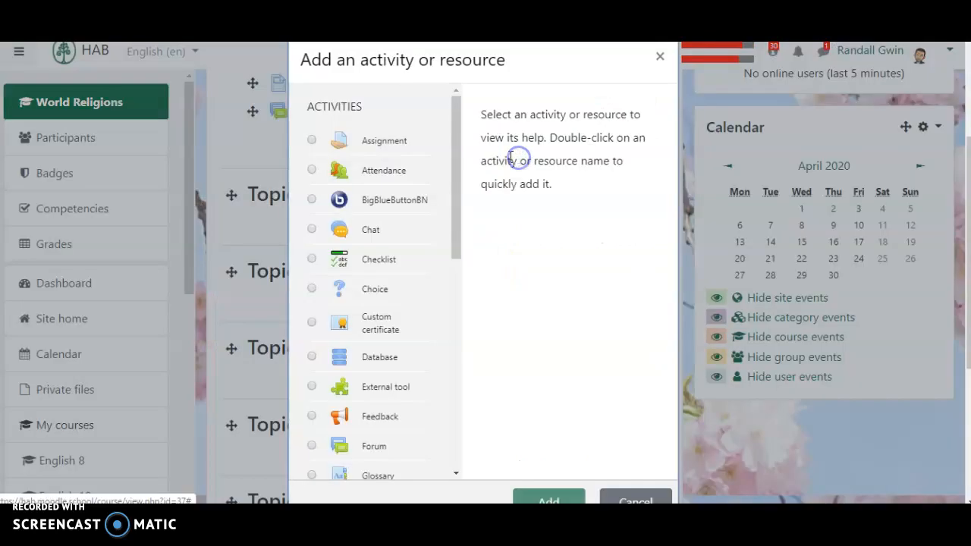
click(311, 259)
click(552, 500)
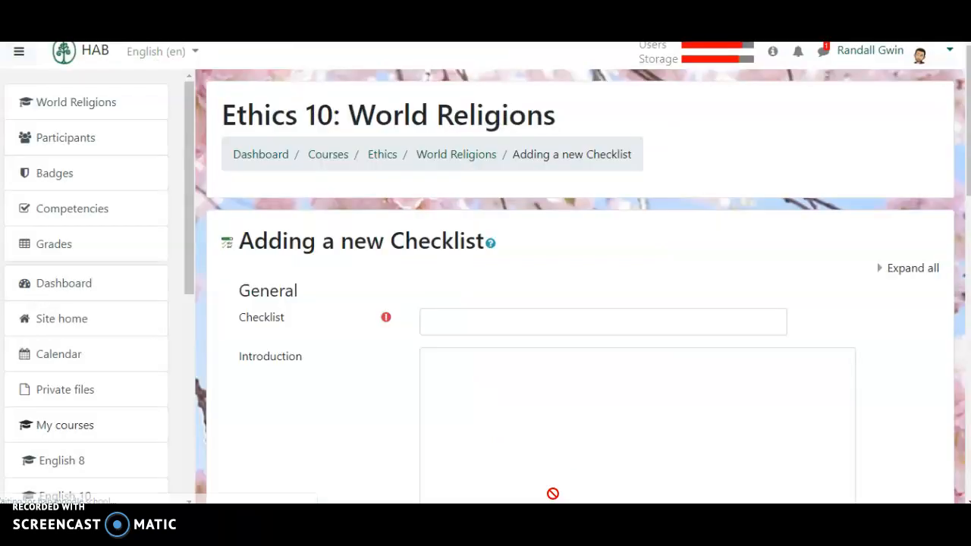
Step: Name the new activity "Checklist" and save it with its default settings, returning to the course page
click(479, 314)
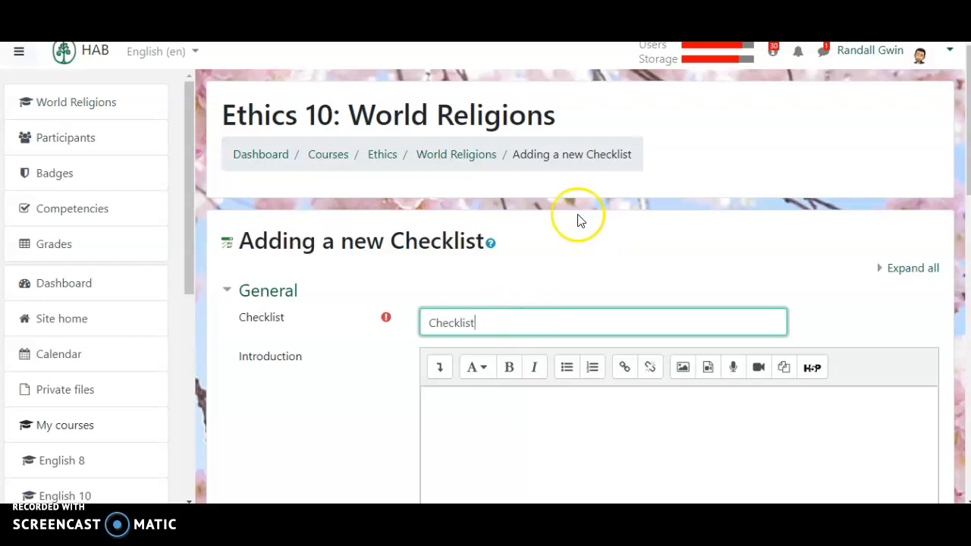
scroll(583, 283, down, 4)
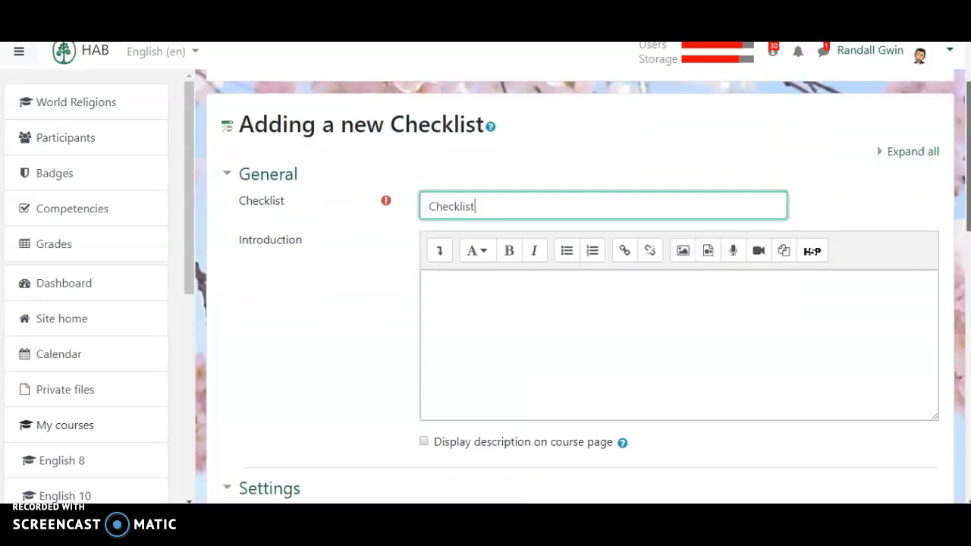
scroll(583, 284, down, 4)
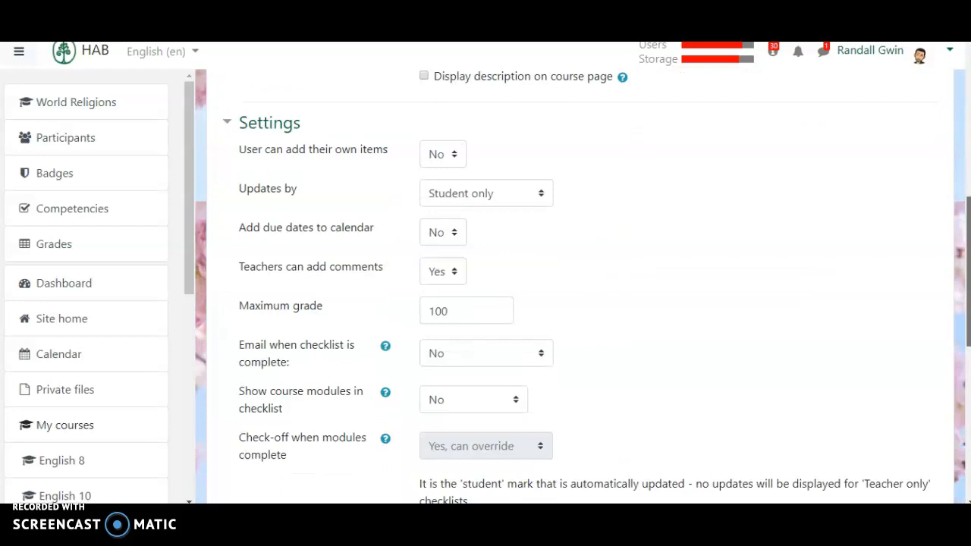
drag(965, 262, 966, 203)
scroll(583, 284, down, 5)
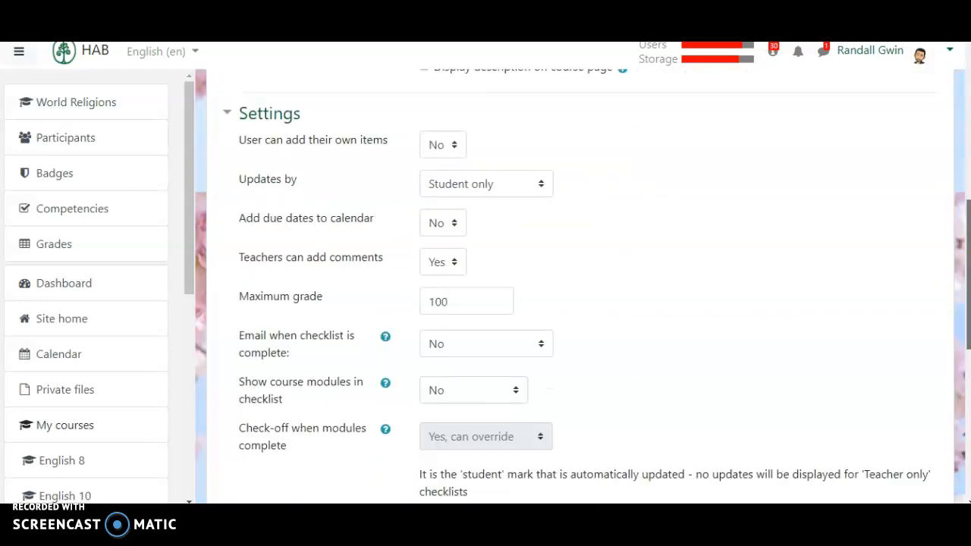
scroll(582, 284, down, 2)
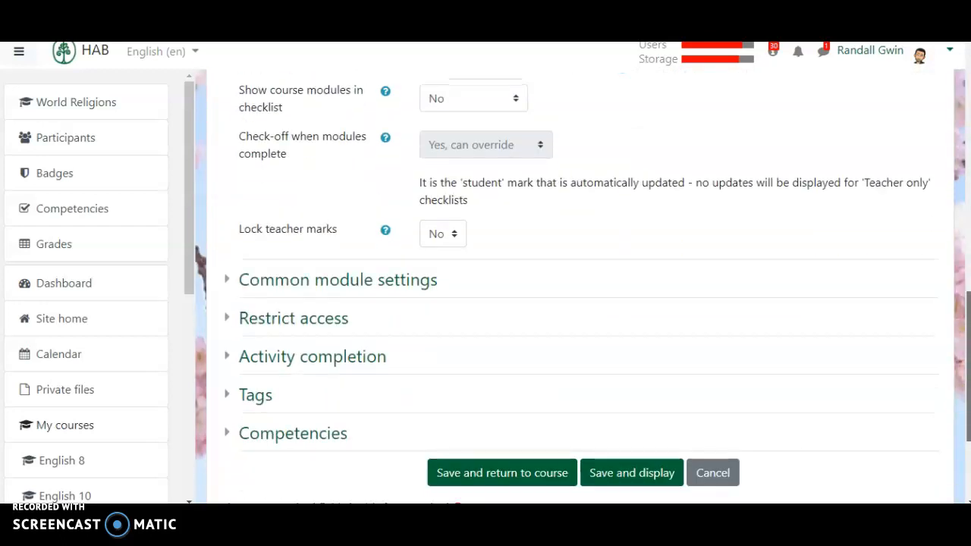
scroll(583, 283, down, 3)
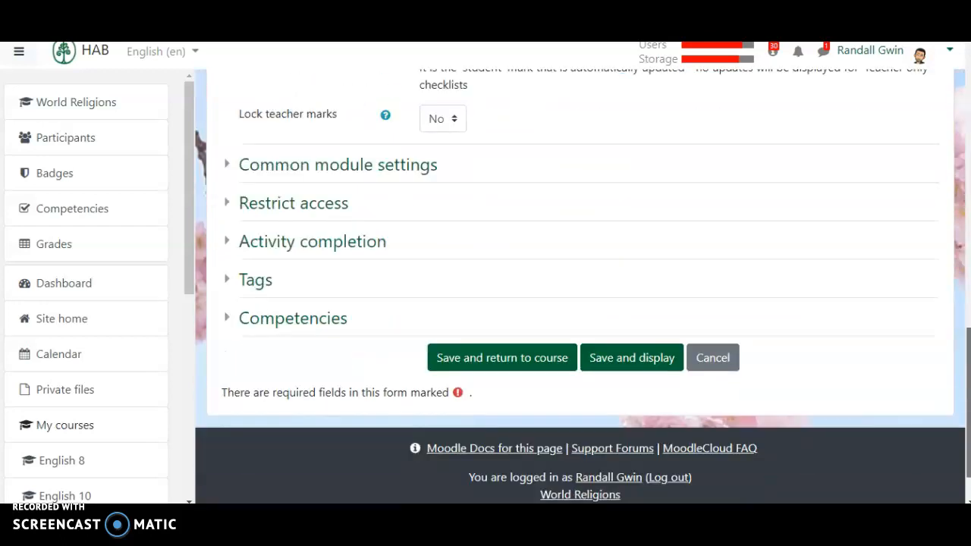
click(492, 358)
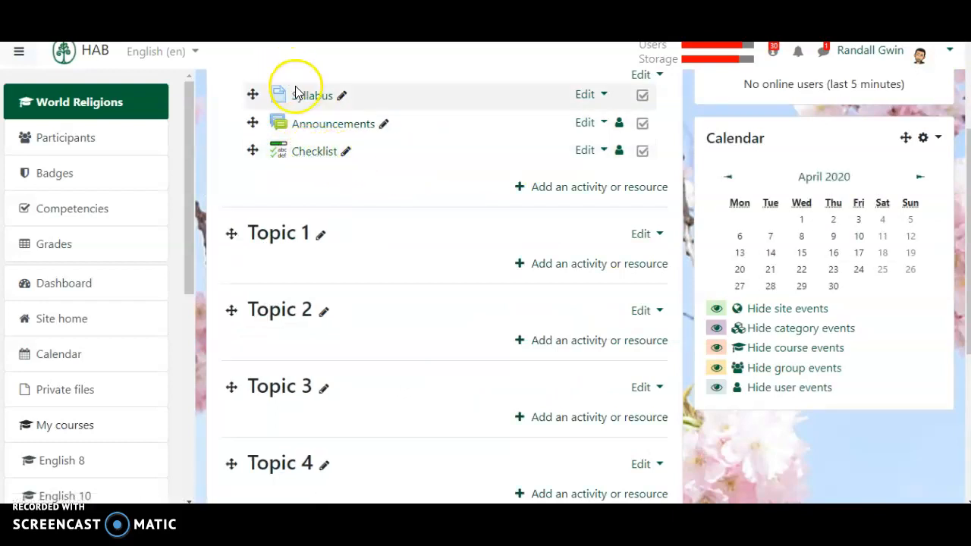
Step: Add a new Chat activity to the general section above Topic 1 and name the chat room "Q&Q Chatrooom"
click(522, 189)
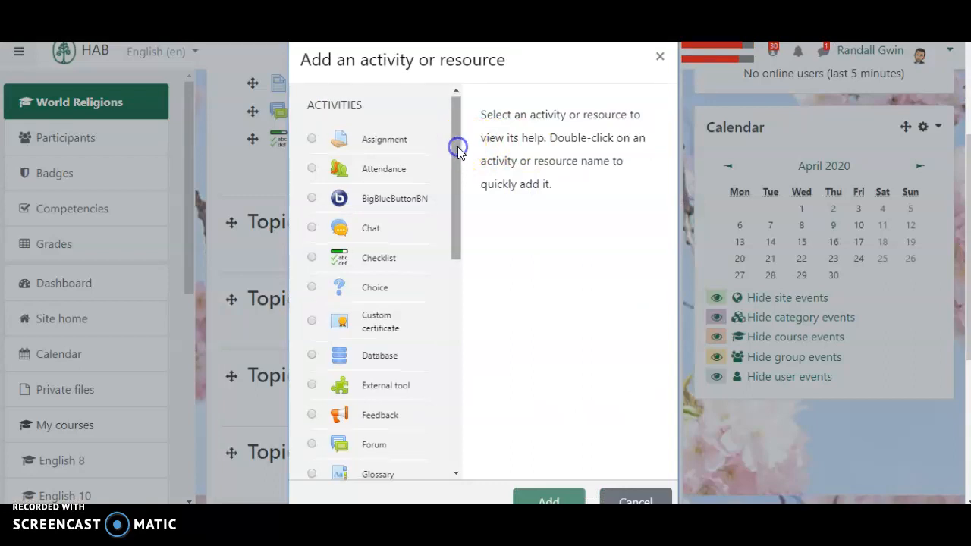
click(312, 227)
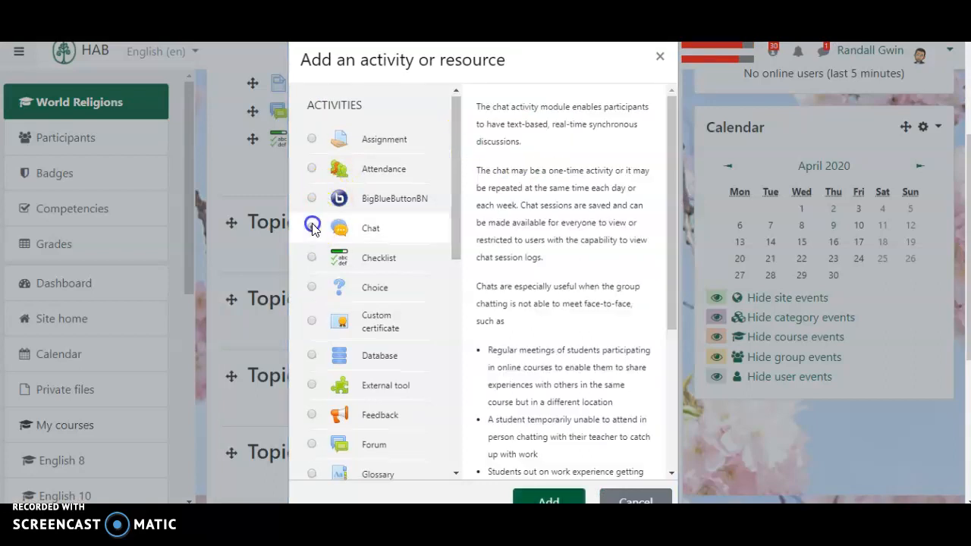
click(549, 500)
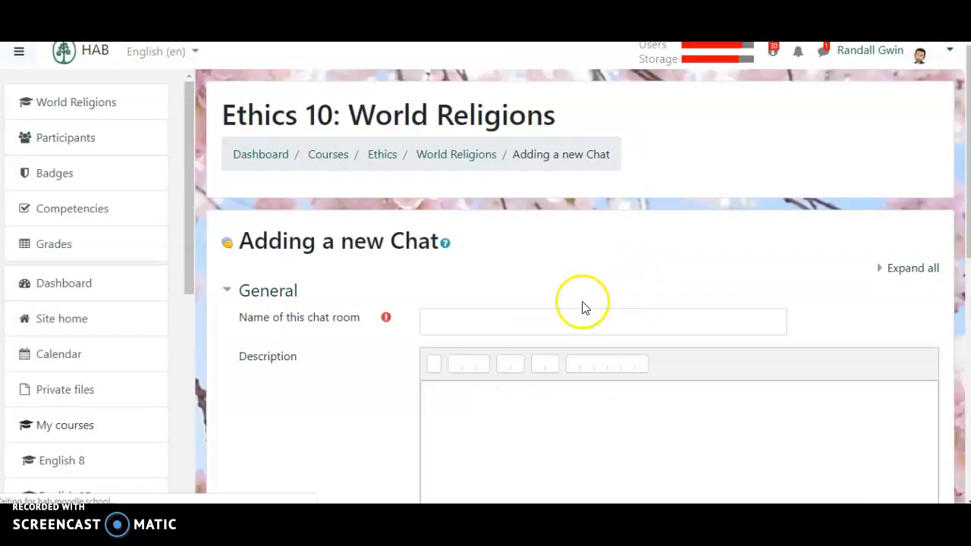
click(540, 326)
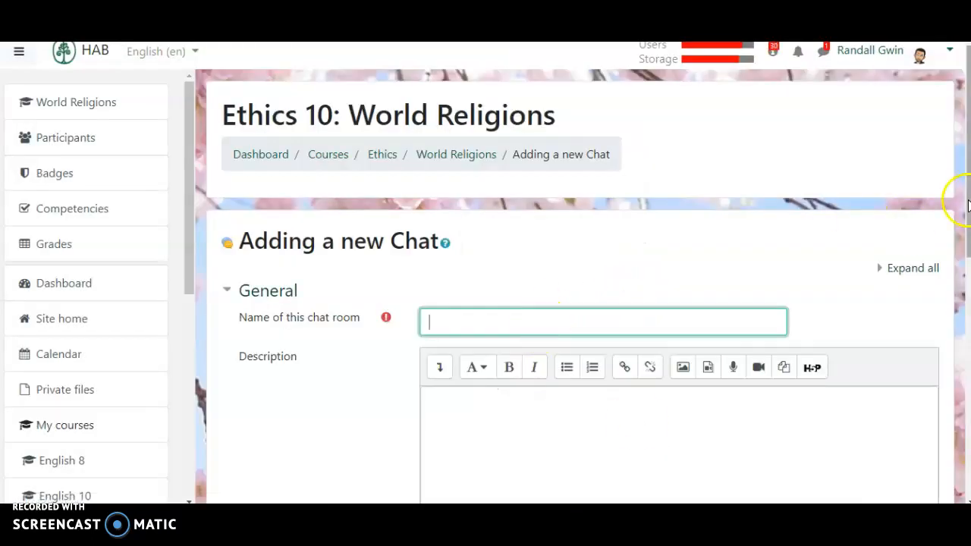
scroll(965, 203, down, 2)
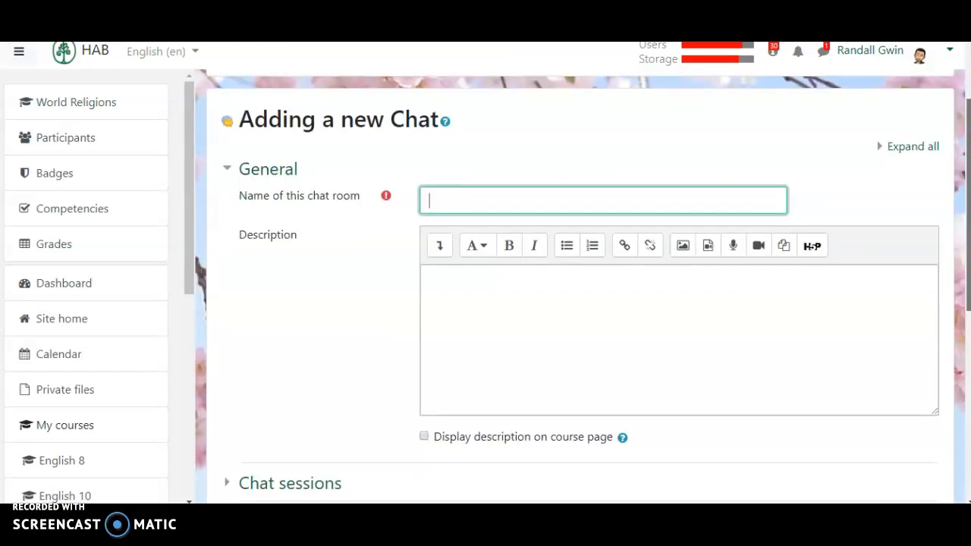
click(501, 198)
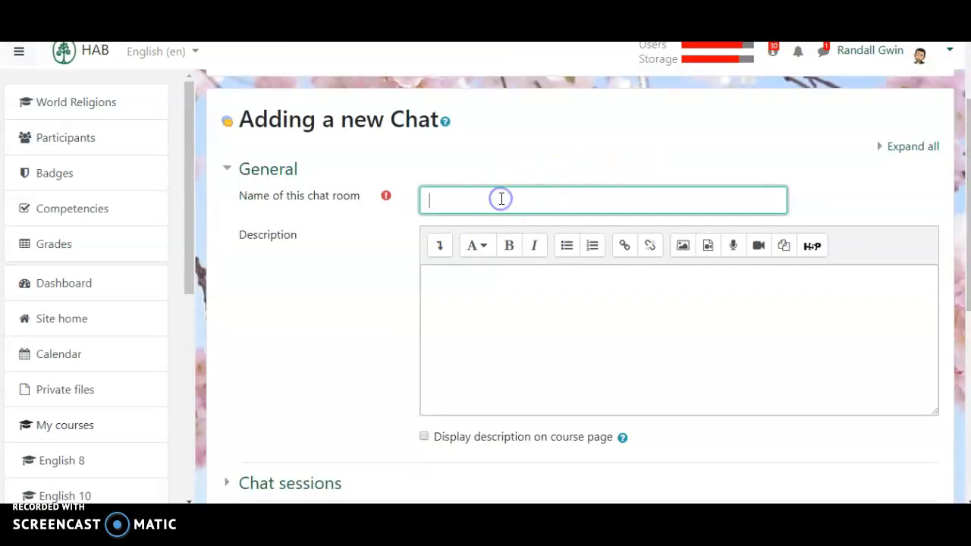
text(Q&Q Chatrooom)
Step: Enter the chat description "Post general questions here, or just use this space to chat with whoever else is online."
click(484, 291)
text(Post general )
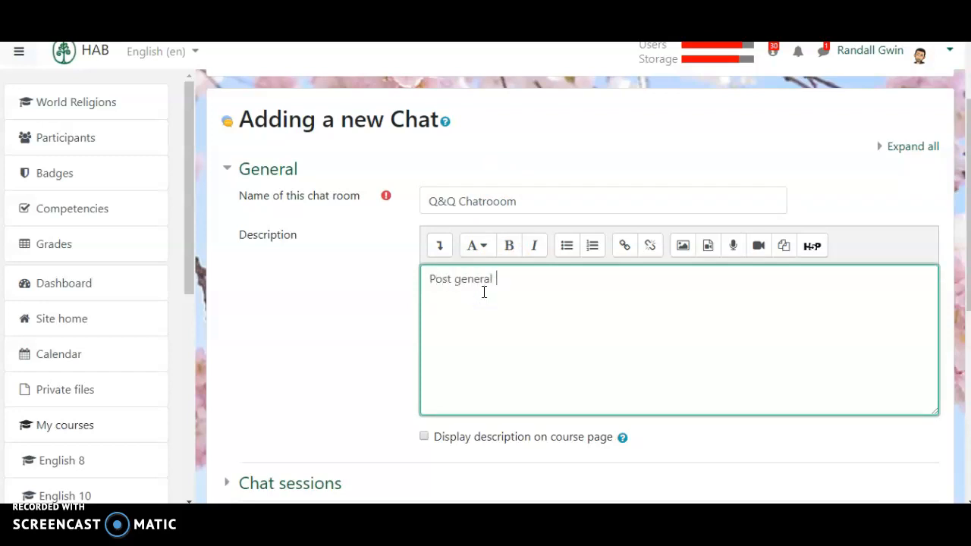
text(questions here, or just us)
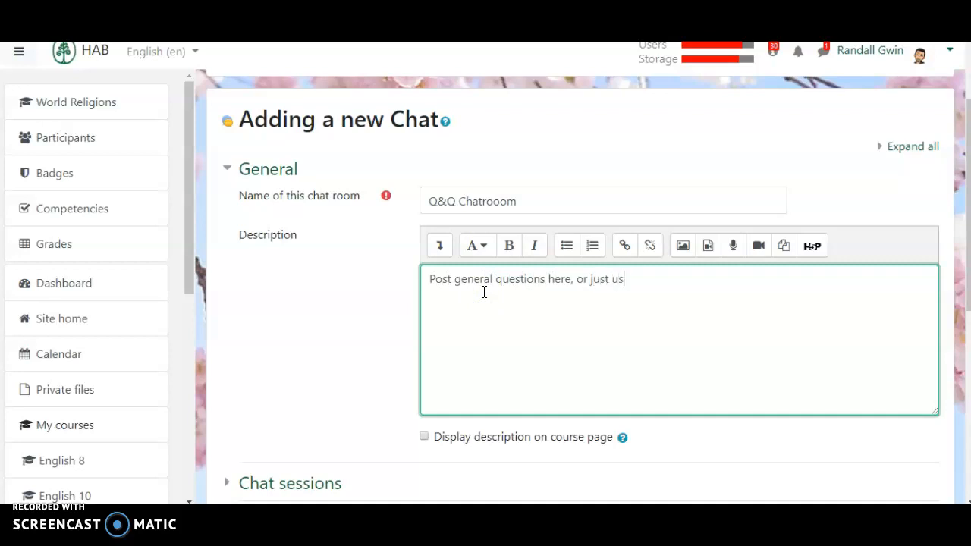
text(e this space to chag)
key(BackSpace)
key(BackSpace)
text(t wi)
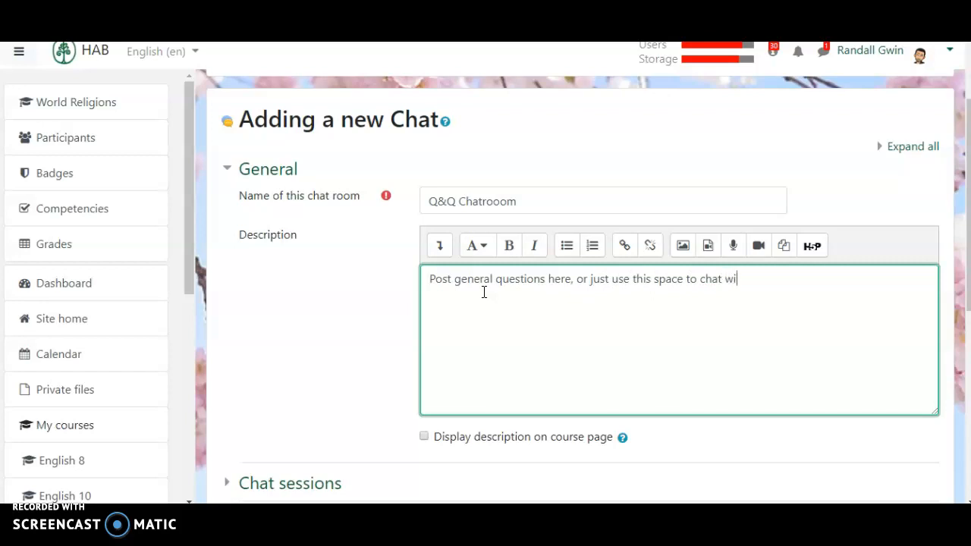
text(th whoever else is online.)
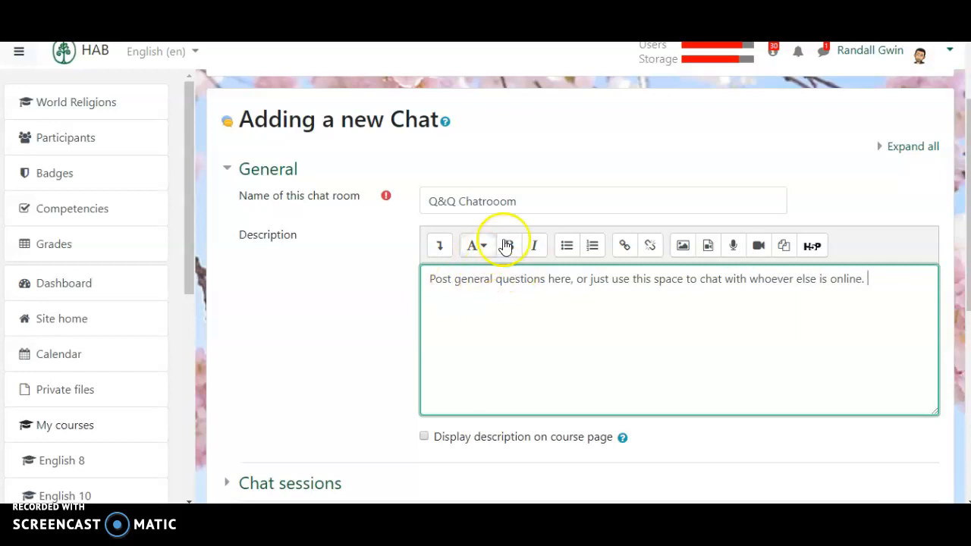
Step: Save the new chat activity with its remaining default settings and return to the course page
scroll(957, 228, down, 4)
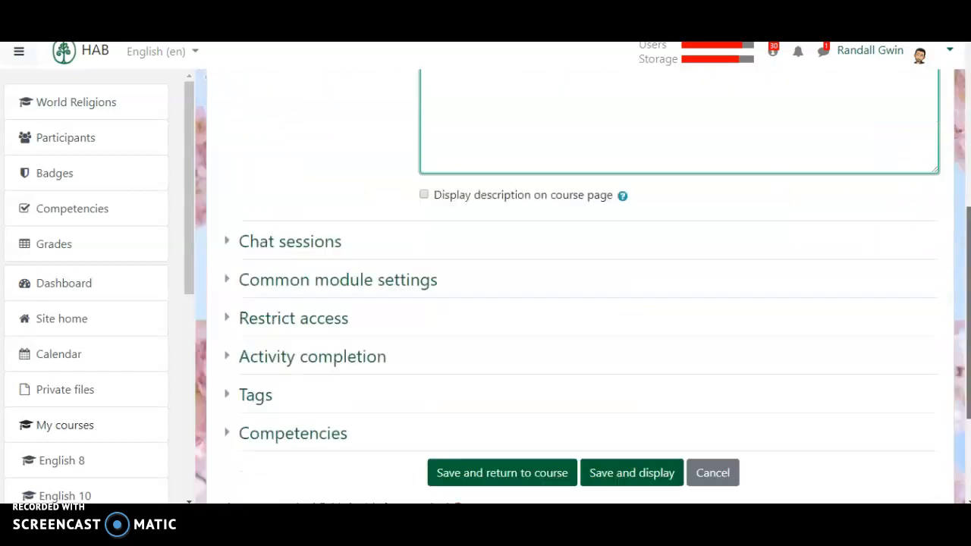
click(473, 413)
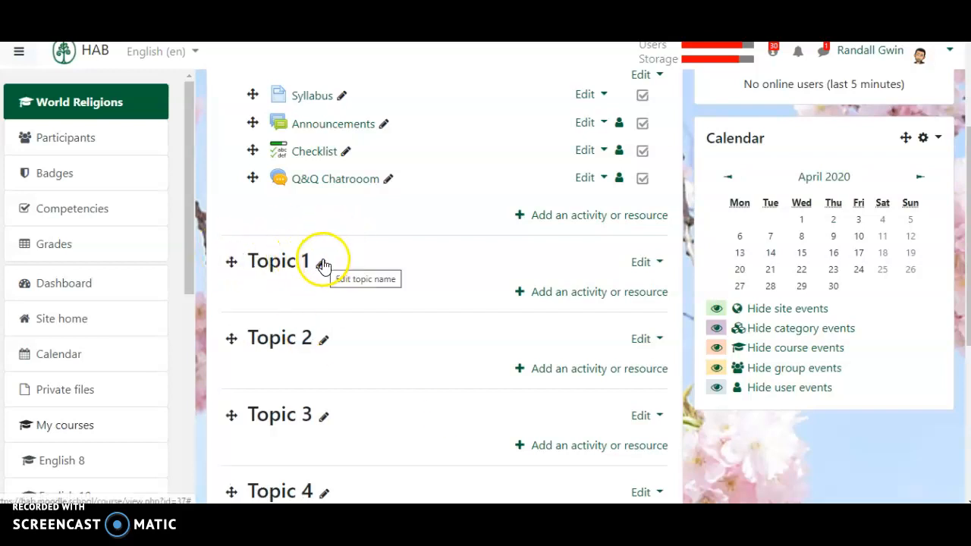
Step: Rename the Topic 1 section to "Christianity" and the Topic 2 section to "Islam"
click(324, 265)
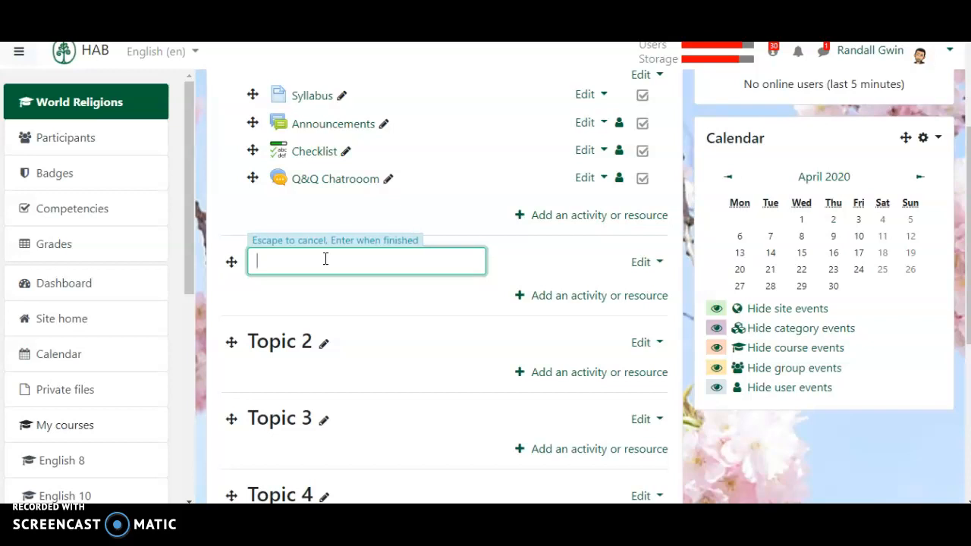
text(I)
text(Christianity)
key(Return)
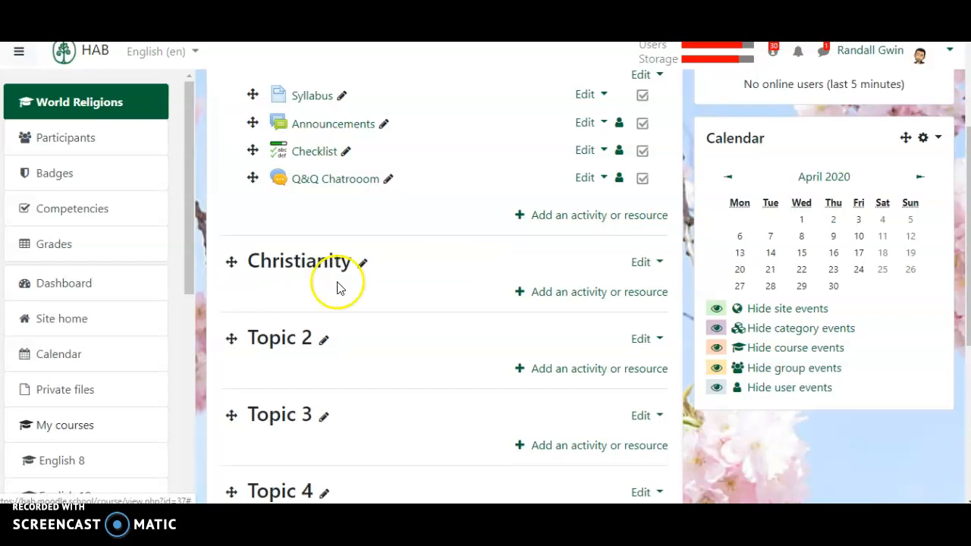
click(323, 342)
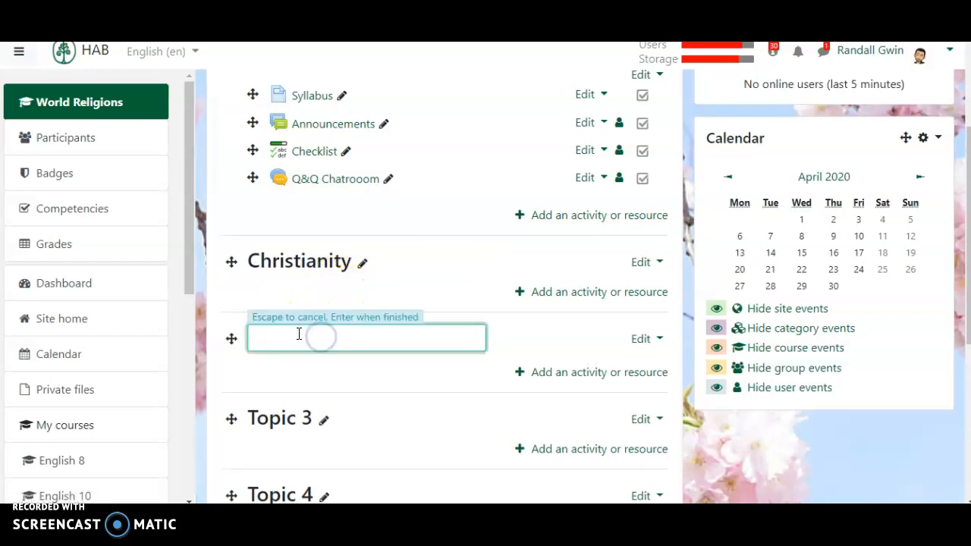
text(Islam)
key(Return)
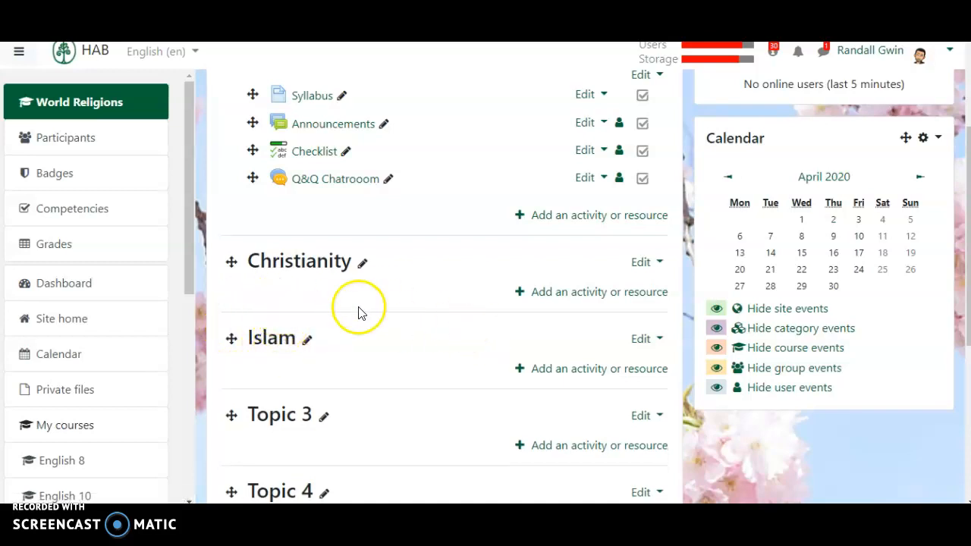
Step: Add a new Forum activity to the Christianity section
click(520, 295)
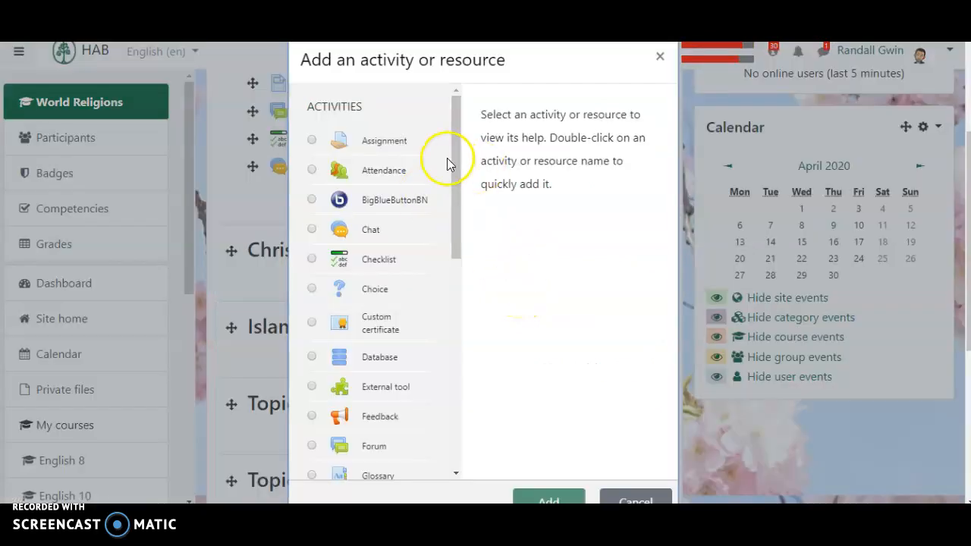
drag(453, 157, 462, 130)
click(384, 147)
click(313, 144)
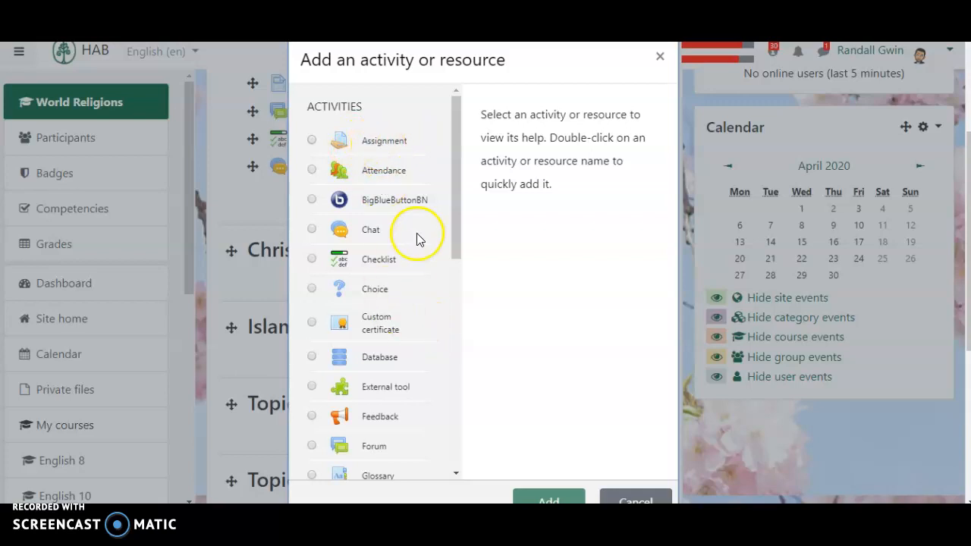
drag(456, 226, 460, 271)
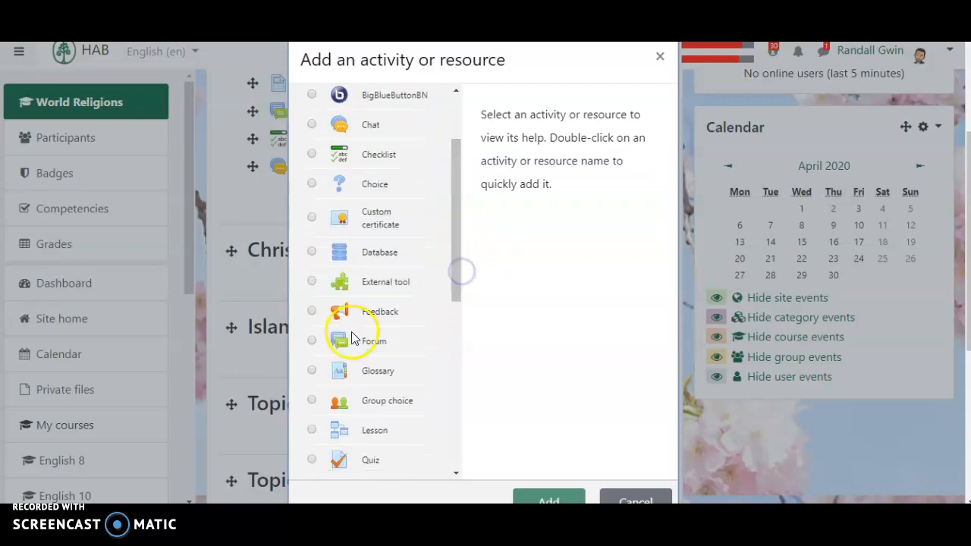
click(311, 341)
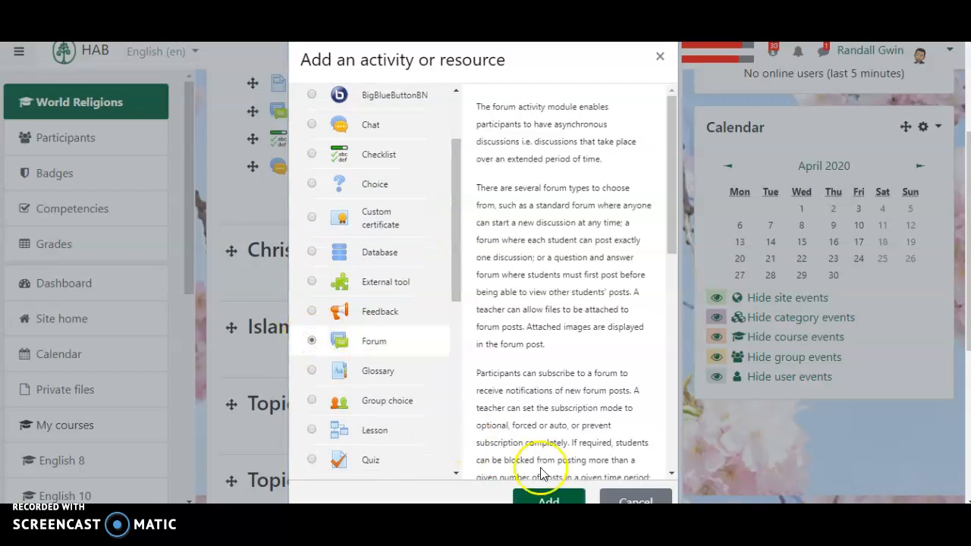
click(548, 500)
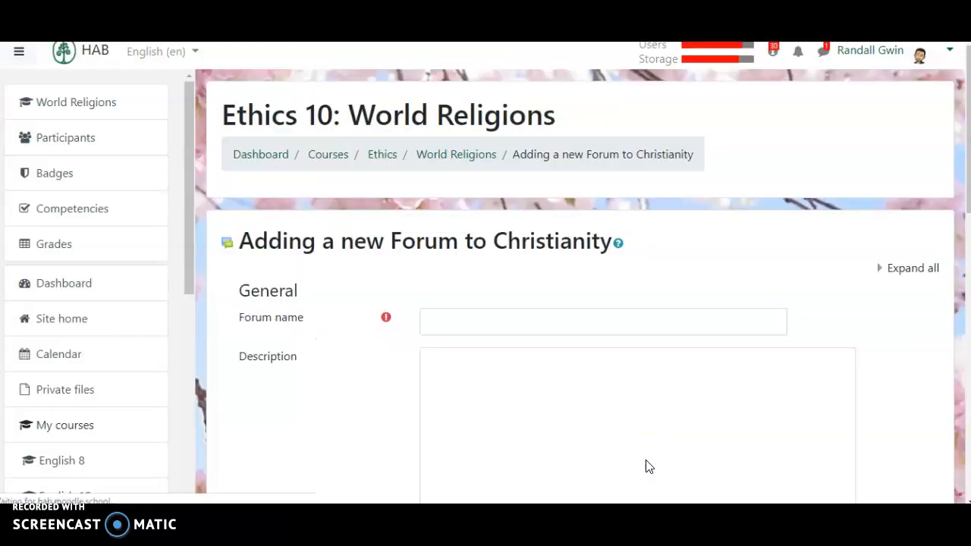
click(522, 365)
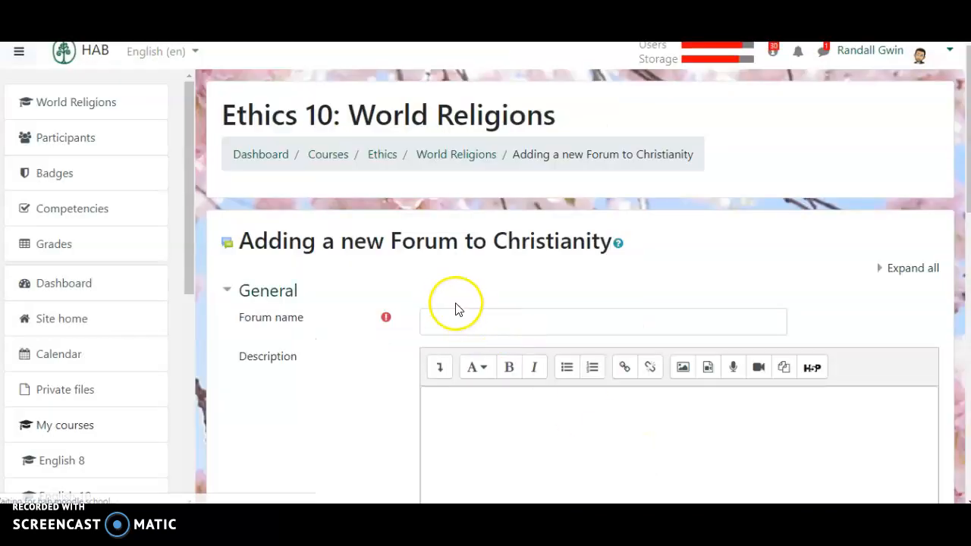
Step: Name the new forum "Origins to 500 C.E."
click(446, 322)
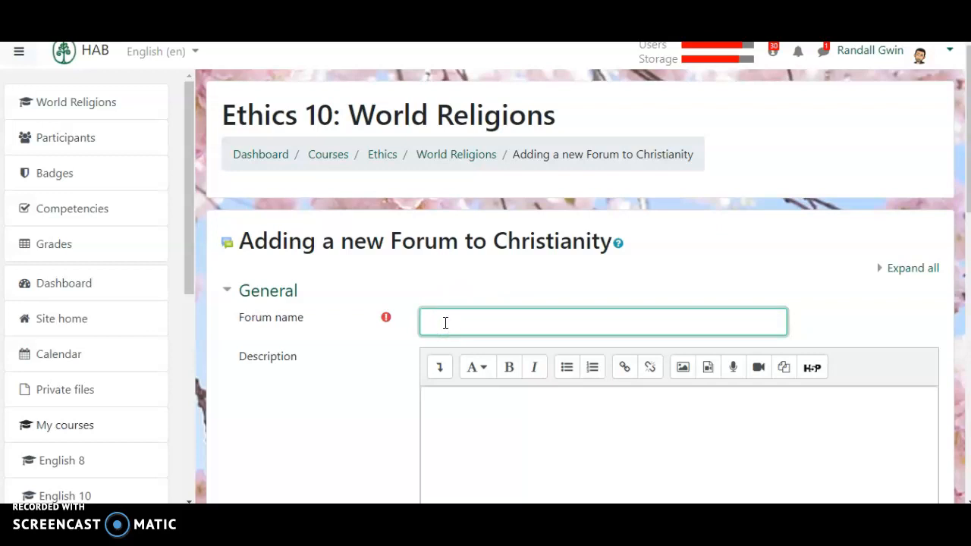
click(455, 314)
text(Origins to 500 C.E.)
click(494, 427)
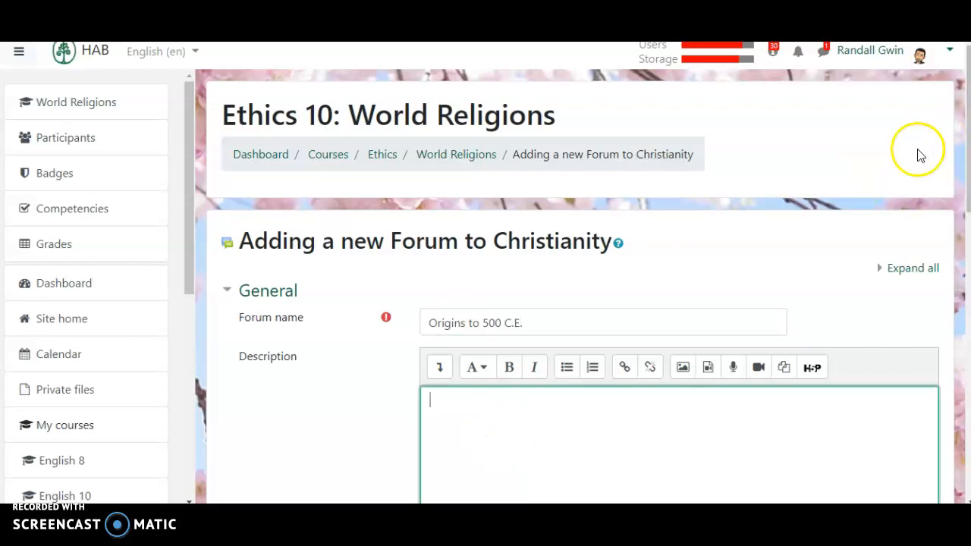
Step: Put the prefix "4-6: " in front of the forum name
click(428, 327)
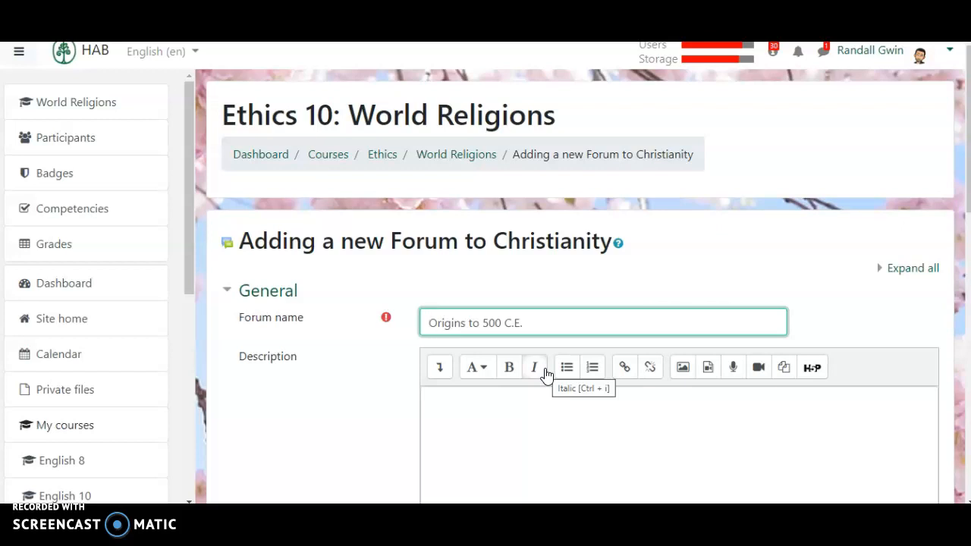
text(4)
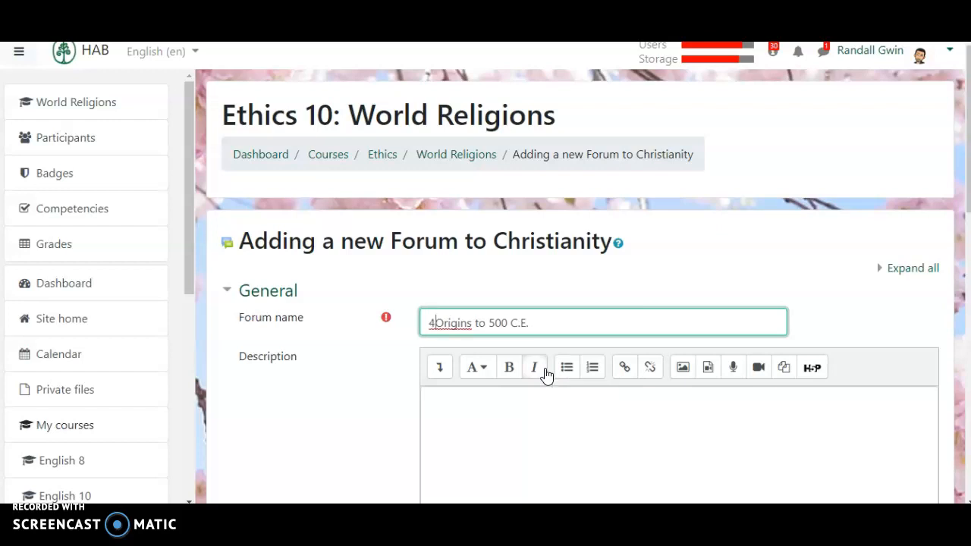
text(-6:)
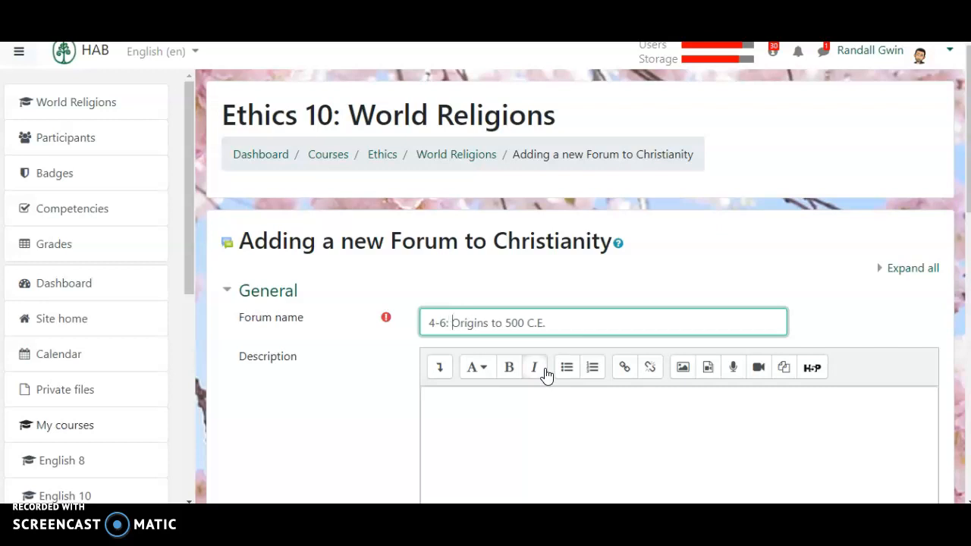
Step: Fill the forum description with the placeholder text "aklsjdf;laksj;dlfkajs;dlkfjas a;lsk'f;as ';asdf;klaskd';f as"
click(562, 444)
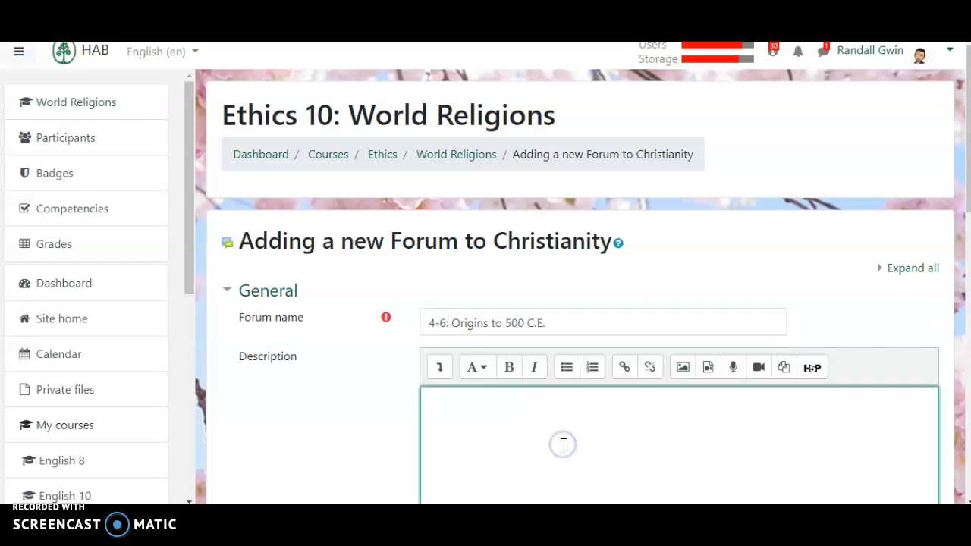
click(497, 417)
text(aklsjdf;laksj;dlfkajs;dlkfjas)
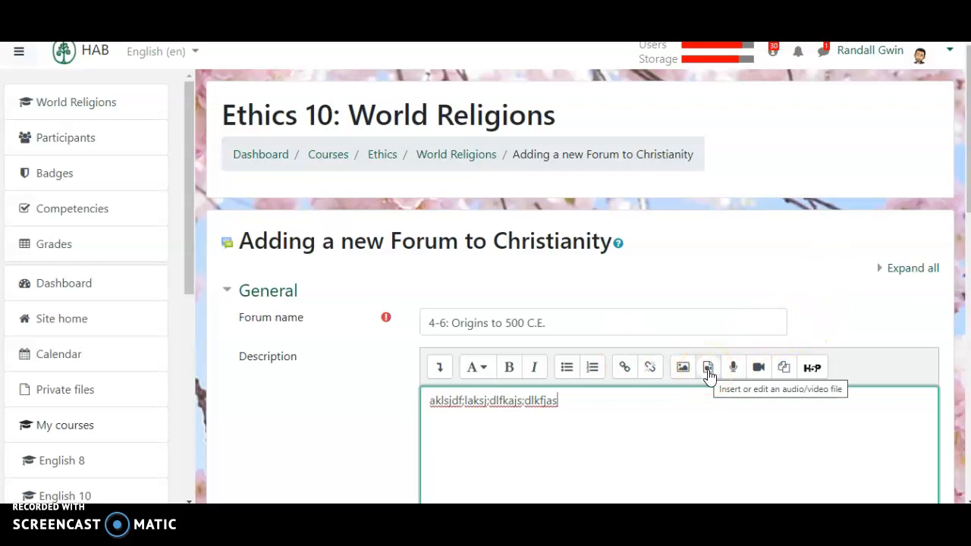
click(684, 372)
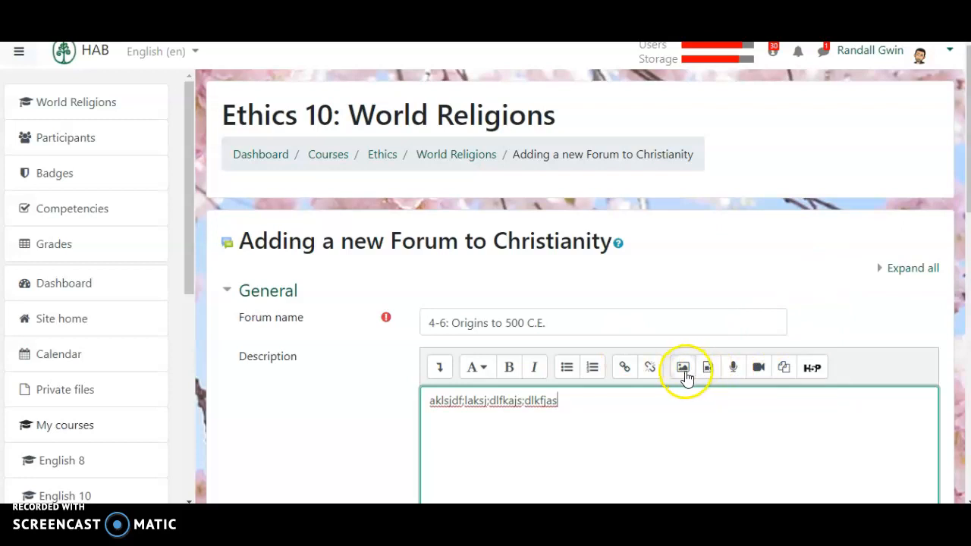
click(684, 372)
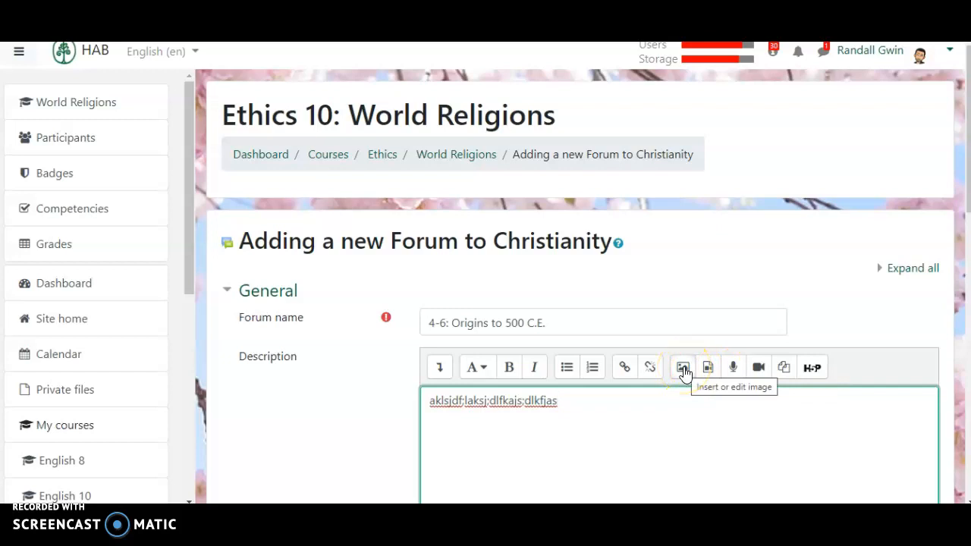
click(608, 406)
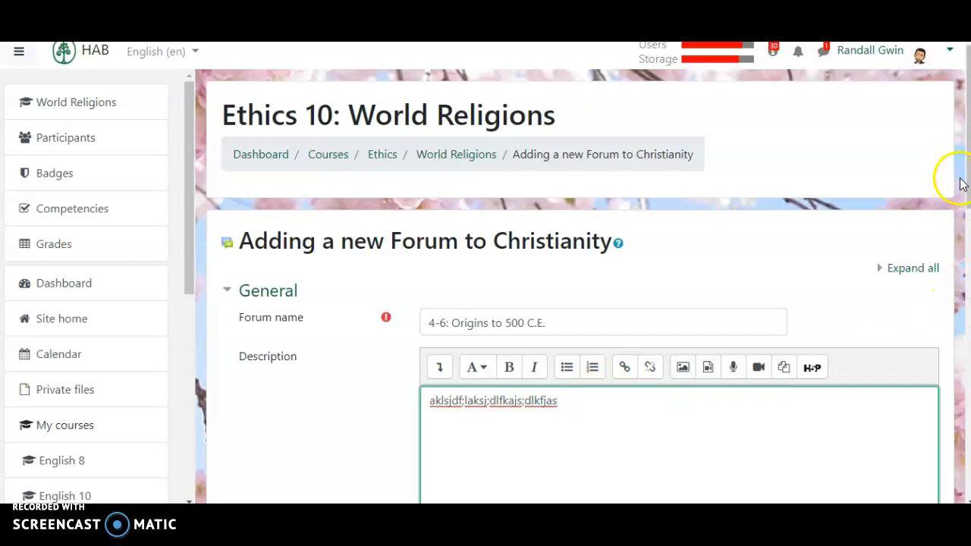
scroll(960, 182, down, 3)
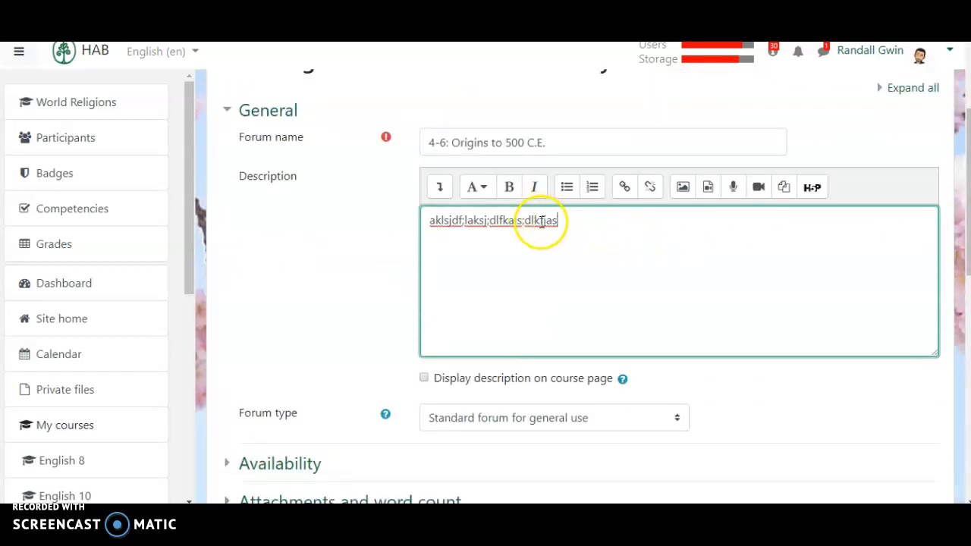
click(612, 235)
text(a;lsk'f;as ';asdf;klaskd';f as)
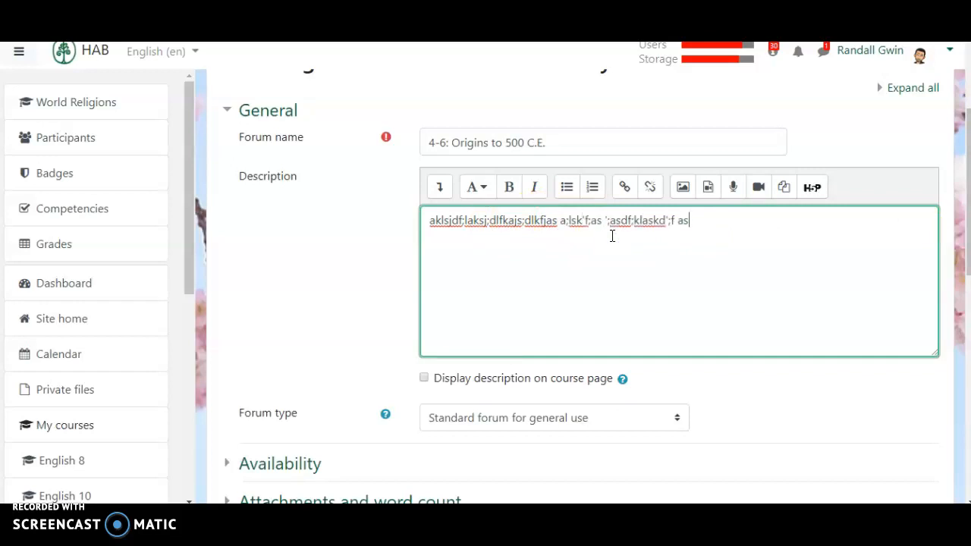
drag(692, 220, 604, 227)
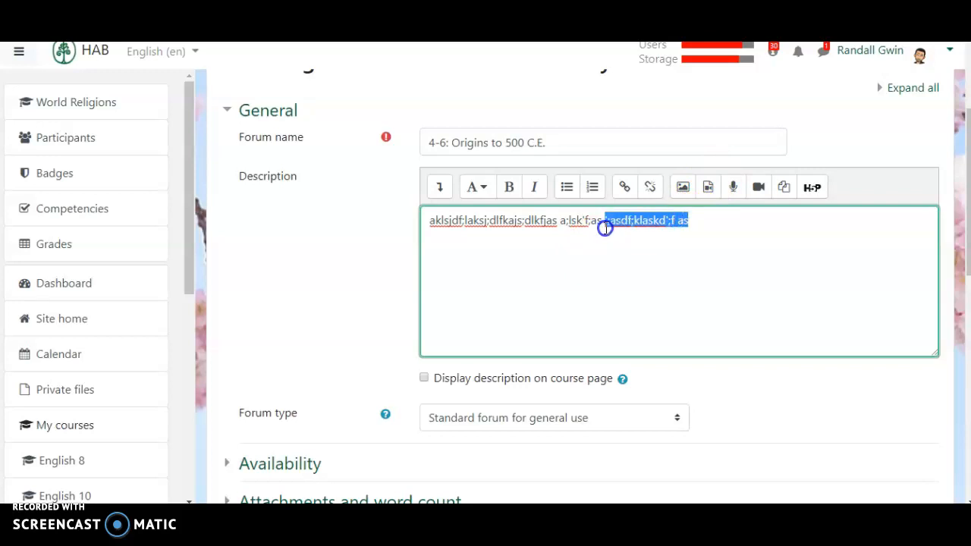
click(626, 190)
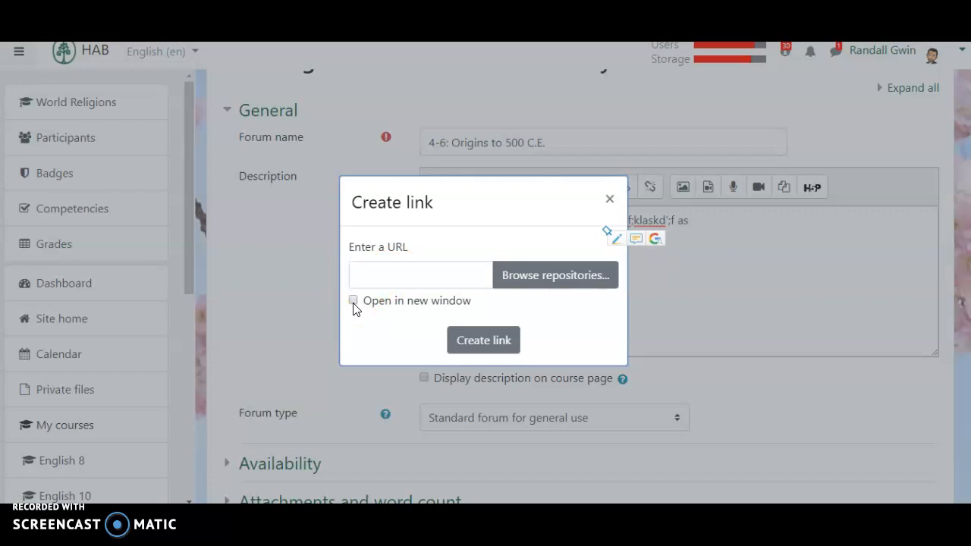
click(484, 341)
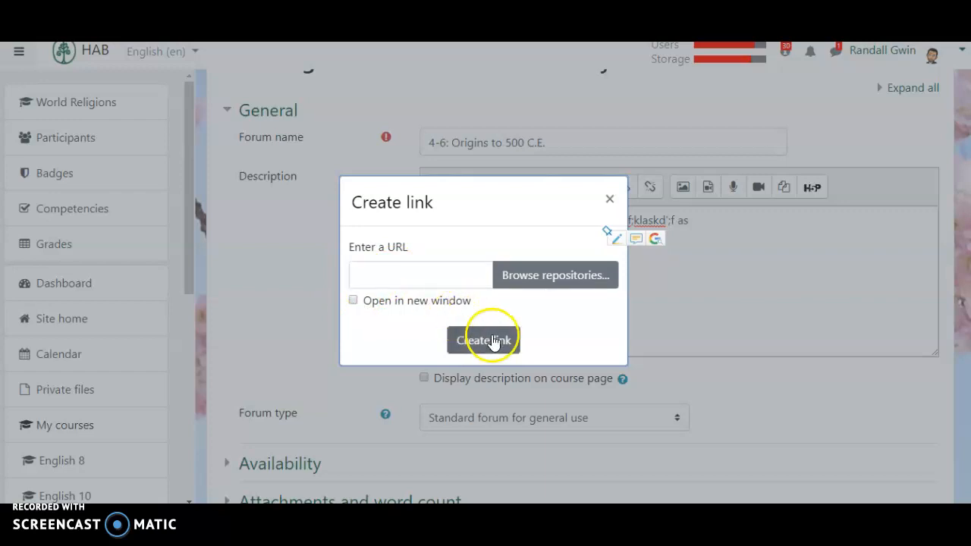
click(609, 200)
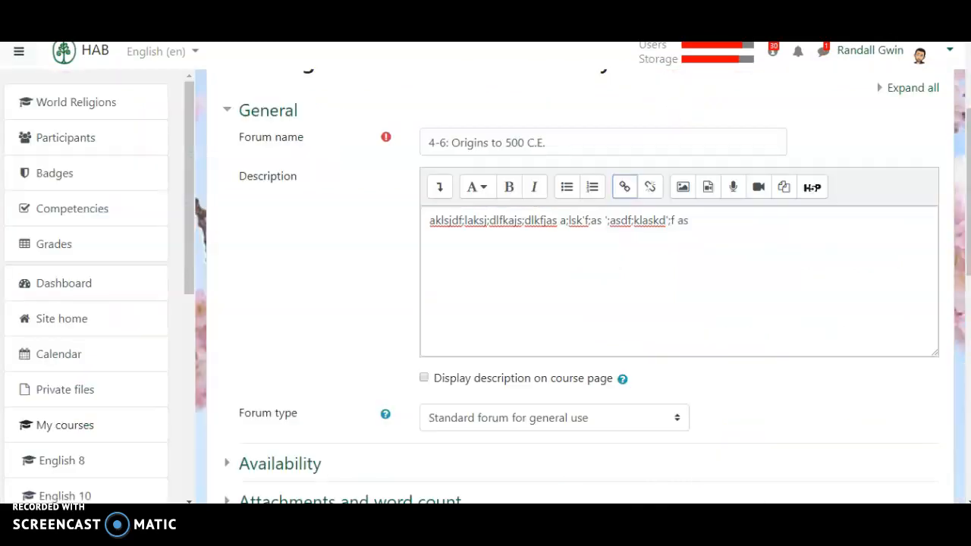
Step: Paste the copied YouTube Studio URL on a new line below the placeholder text in the forum description
click(737, 254)
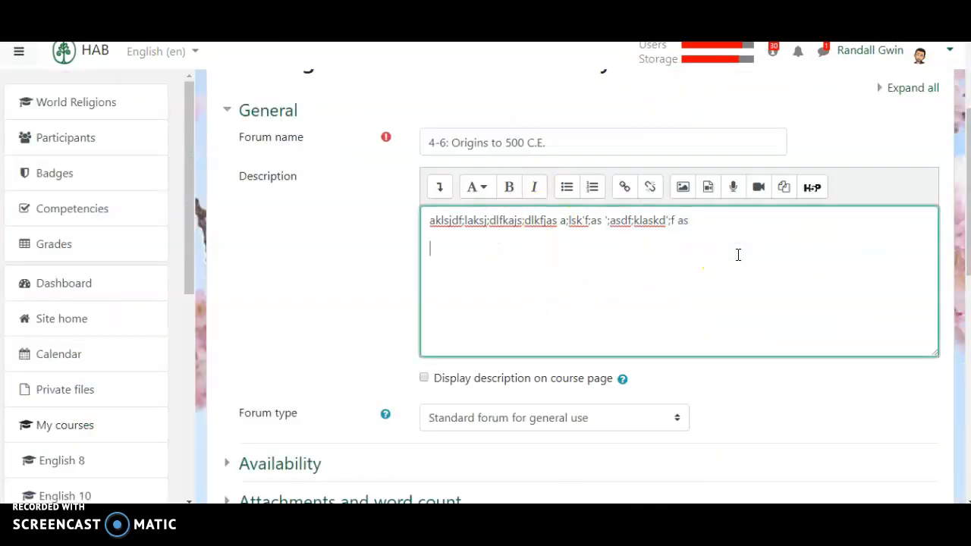
key(ctrl+v)
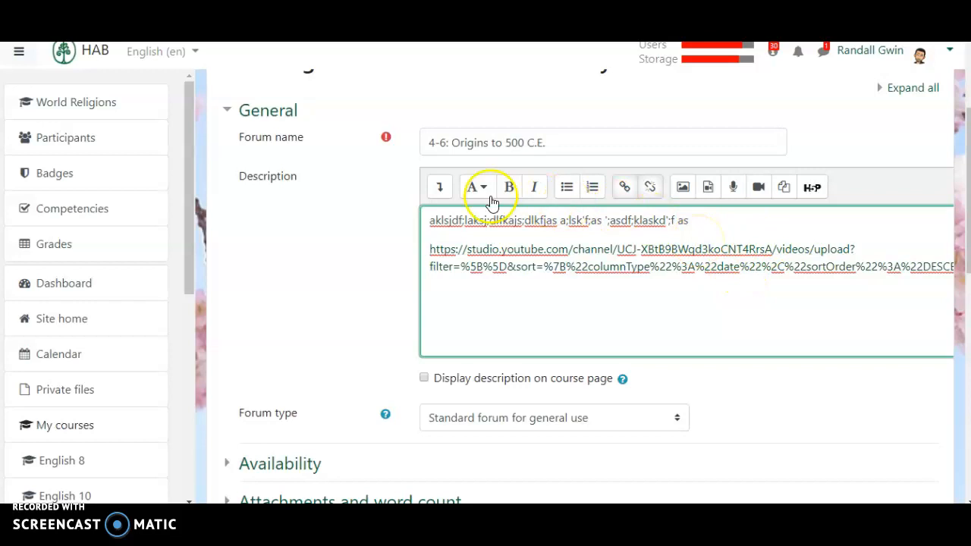
mouse_move(436, 249)
mouse_down()
mouse_move(453, 280)
mouse_move(427, 247)
mouse_up()
click(427, 246)
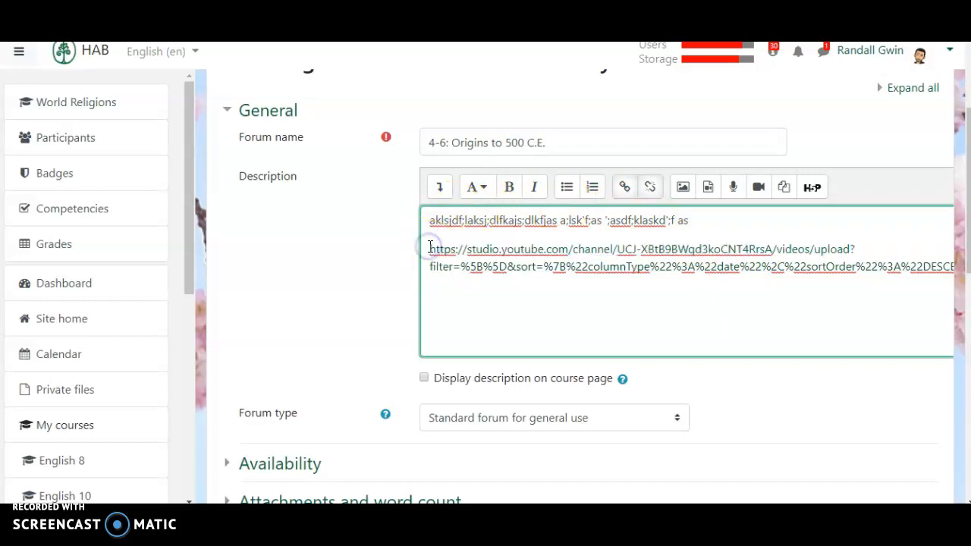
Step: Link the ending "asdf;klaskd';f as" of the description's first line to the copied YouTube Studio URL, set to open in a new window
drag(690, 218, 608, 220)
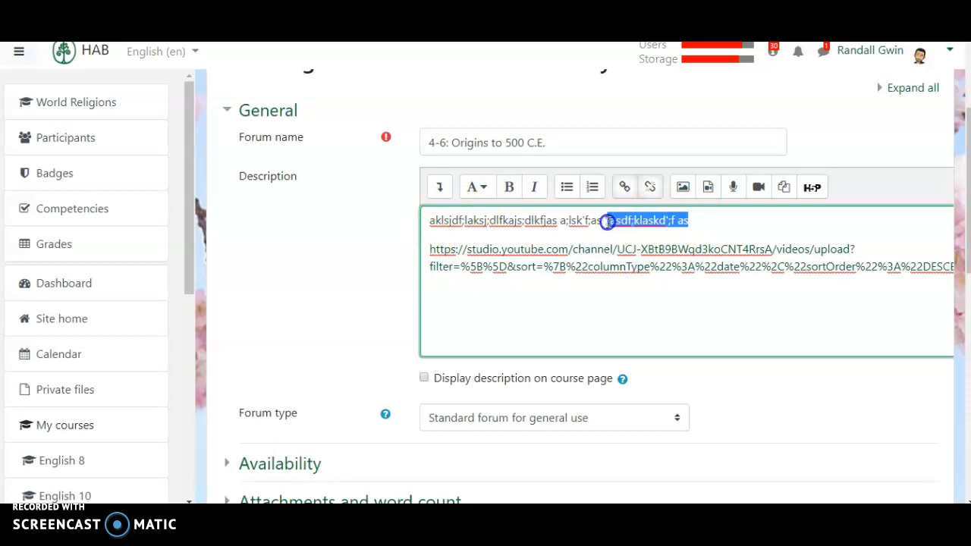
click(625, 187)
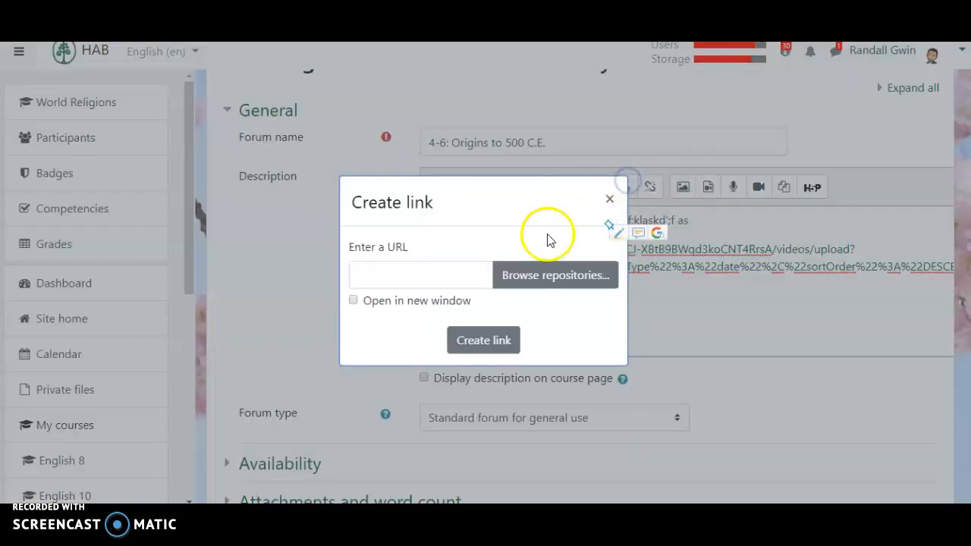
click(435, 276)
key(ctrl+v)
click(353, 301)
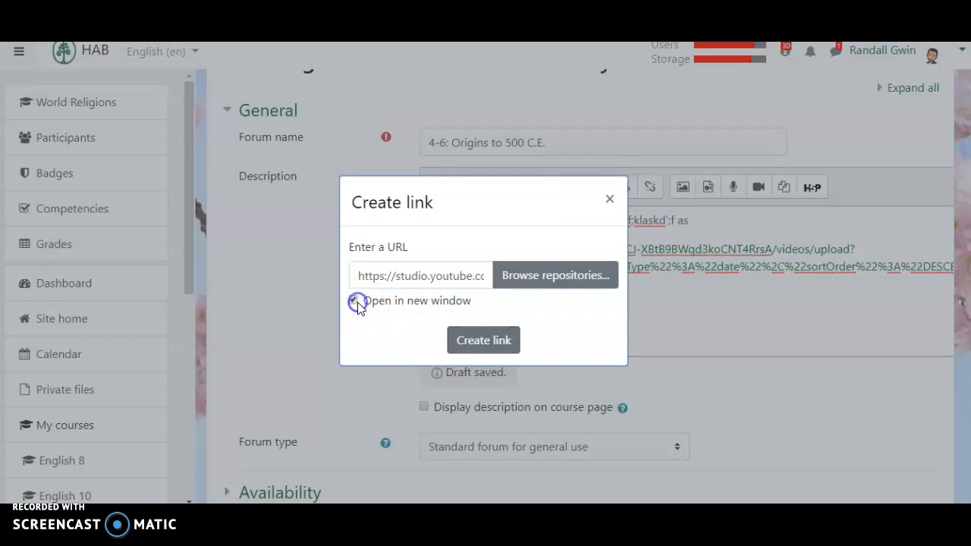
click(501, 343)
click(713, 306)
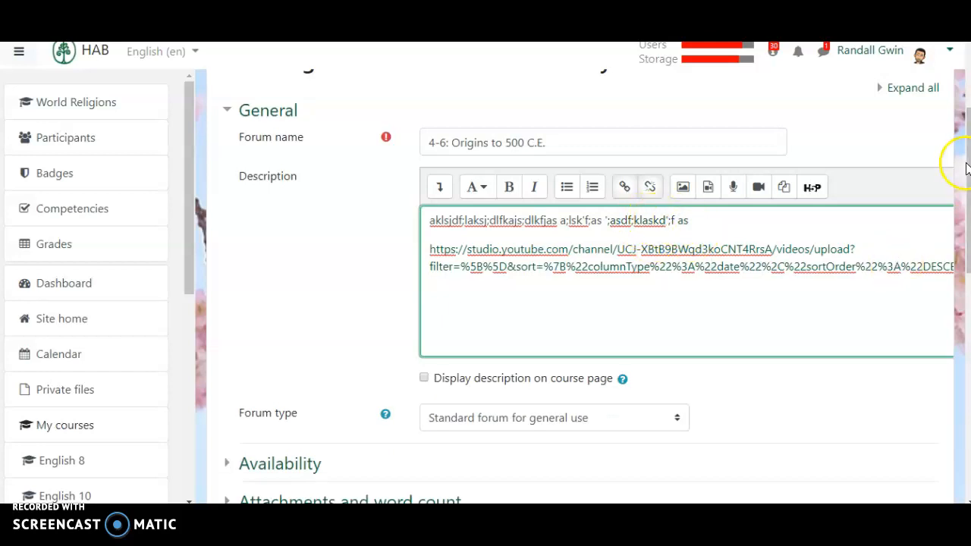
Step: Replace the pasted URL in the forum description with the bold lines "Post by: April 8" and "Reply by: April 11"
scroll(968, 174, down, 4)
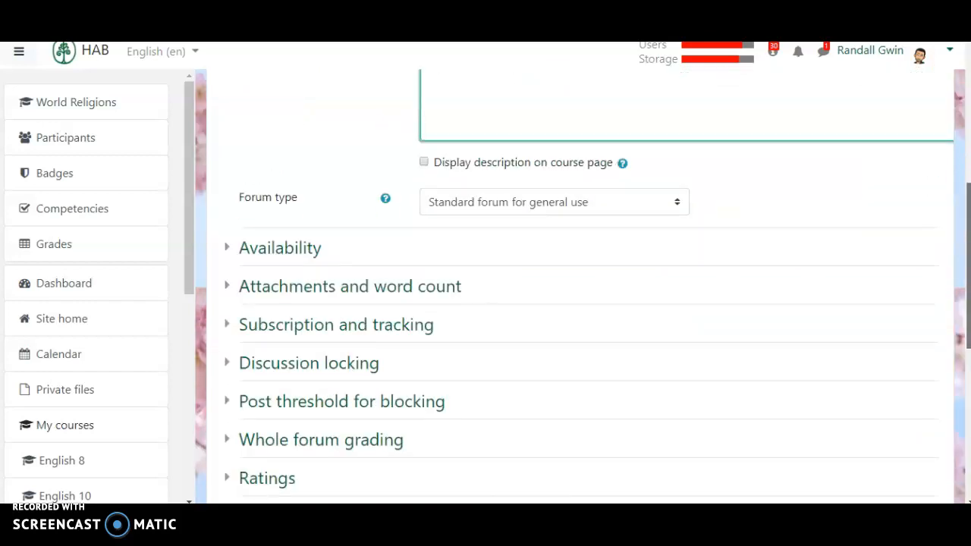
scroll(967, 173, down, 1)
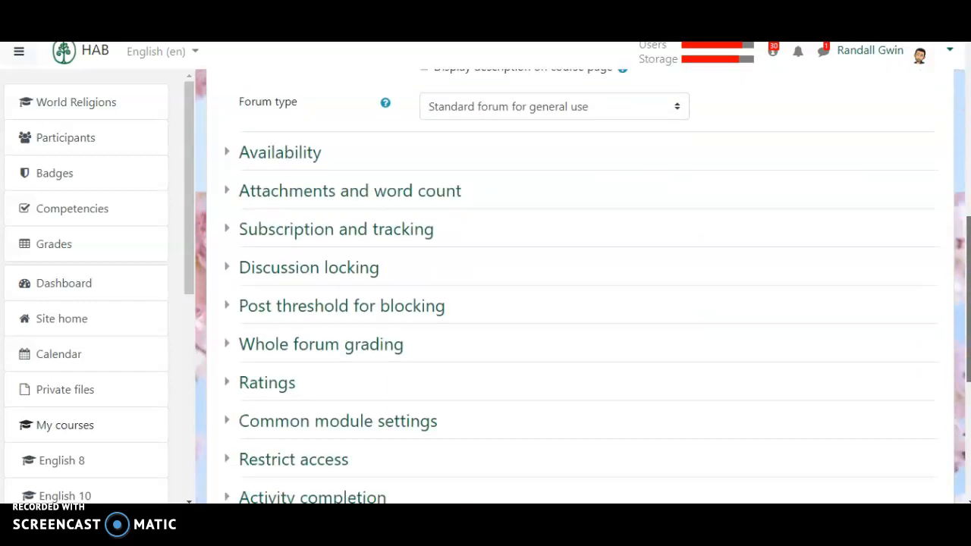
scroll(968, 173, down, 1)
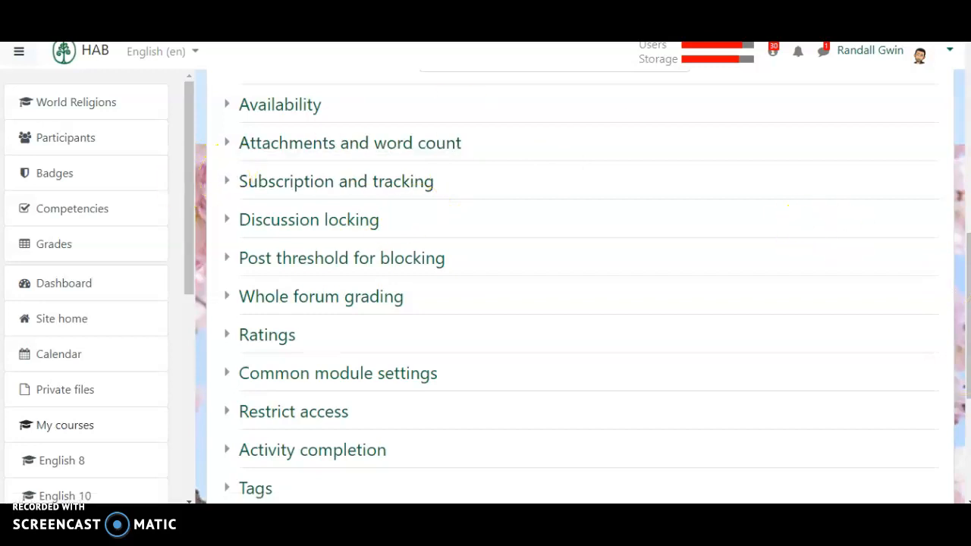
drag(957, 394, 960, 277)
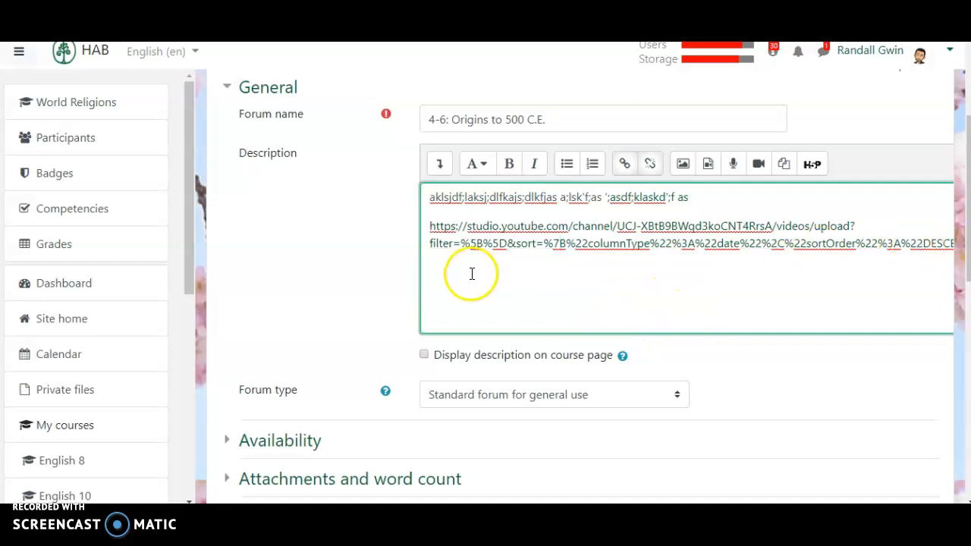
drag(426, 223, 957, 303)
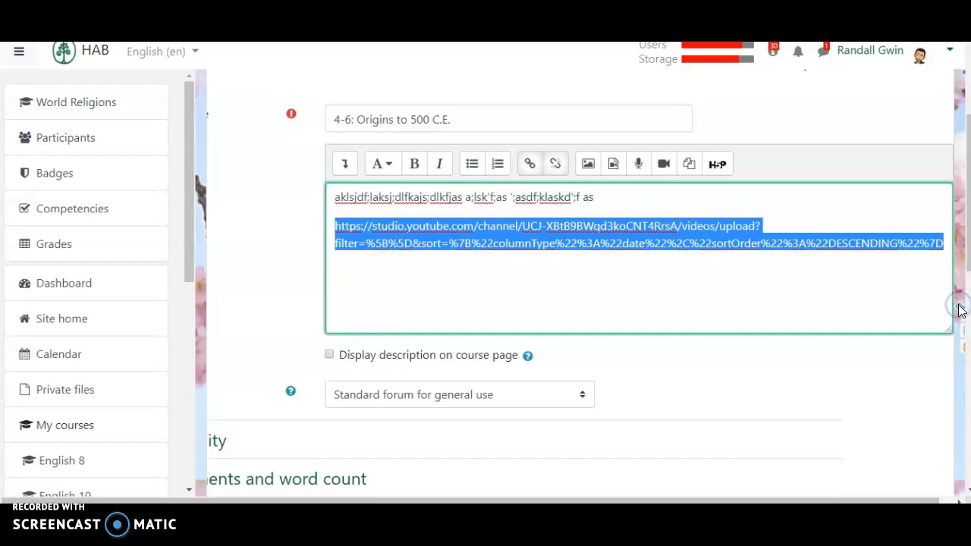
key(Delete)
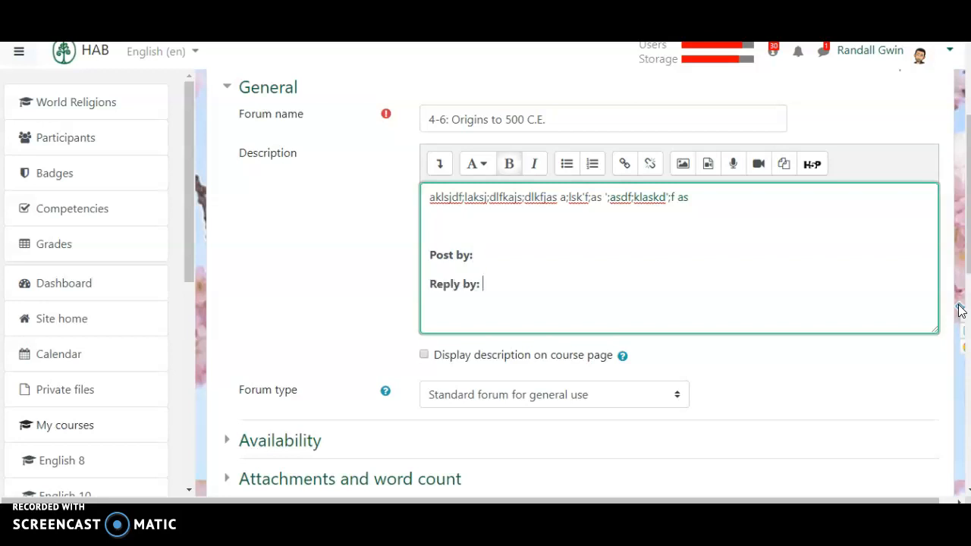
click(554, 250)
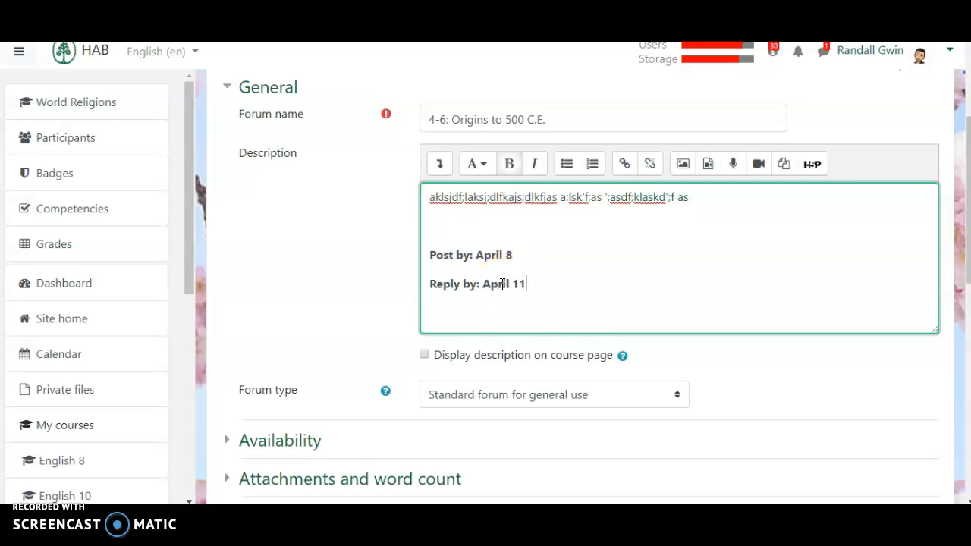
text(.)
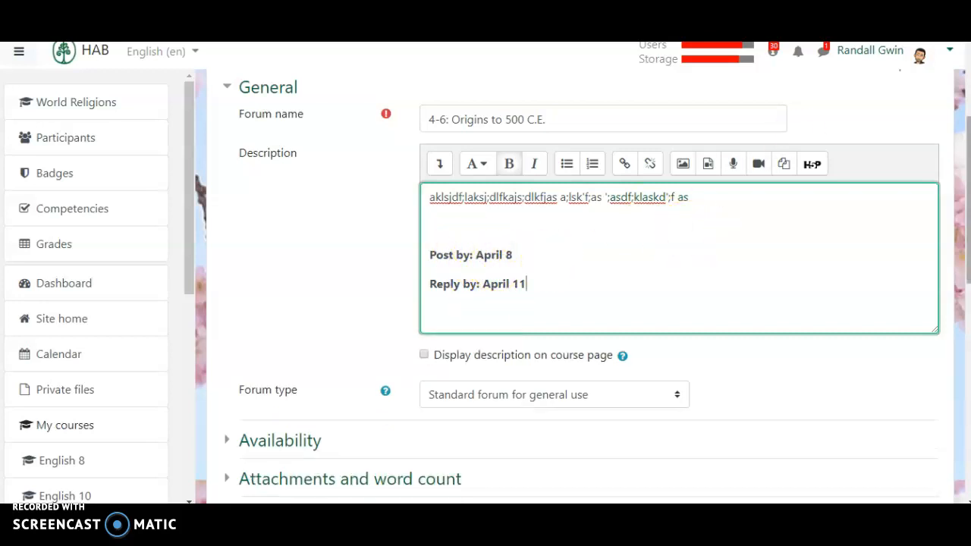
Step: Turn on the word count display for the forum and expand the Subscription and tracking settings
scroll(967, 139, down, 1)
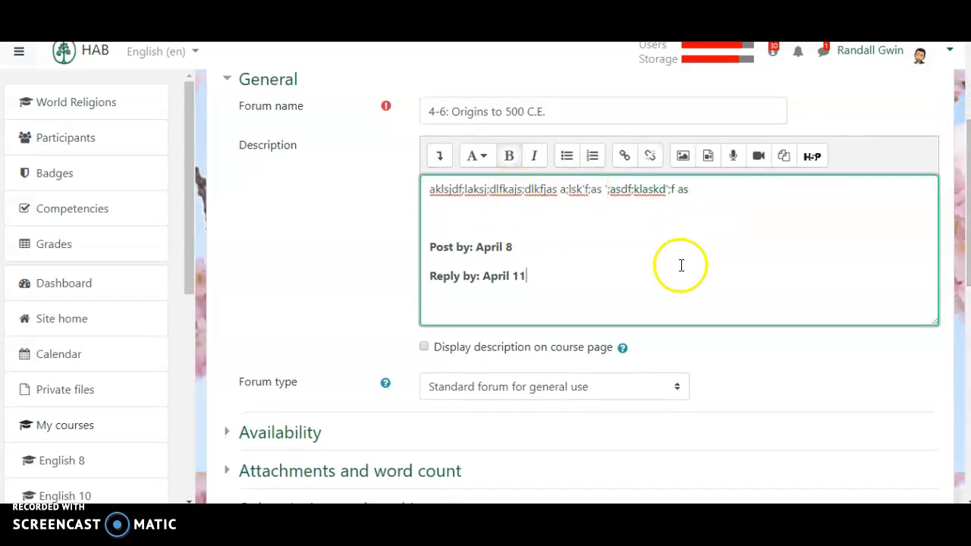
scroll(958, 136, down, 5)
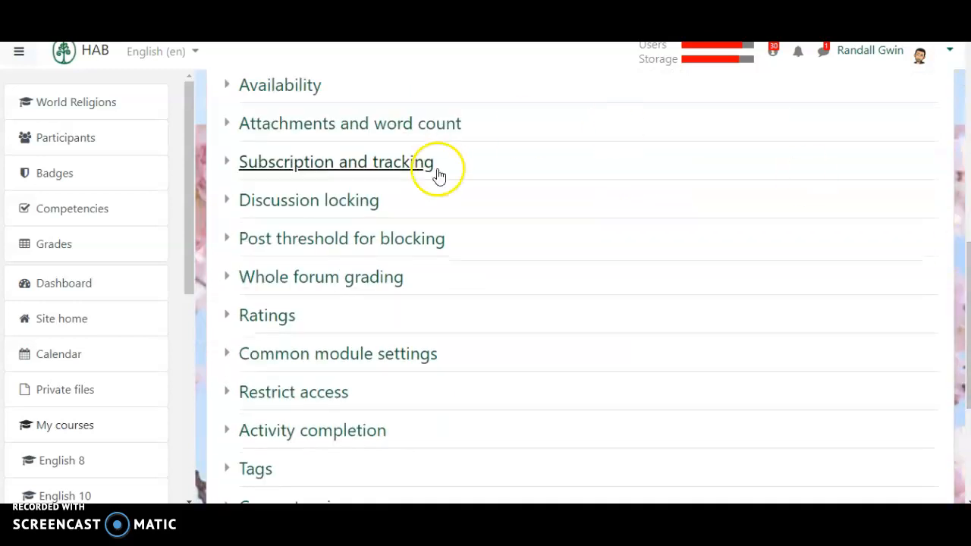
click(228, 124)
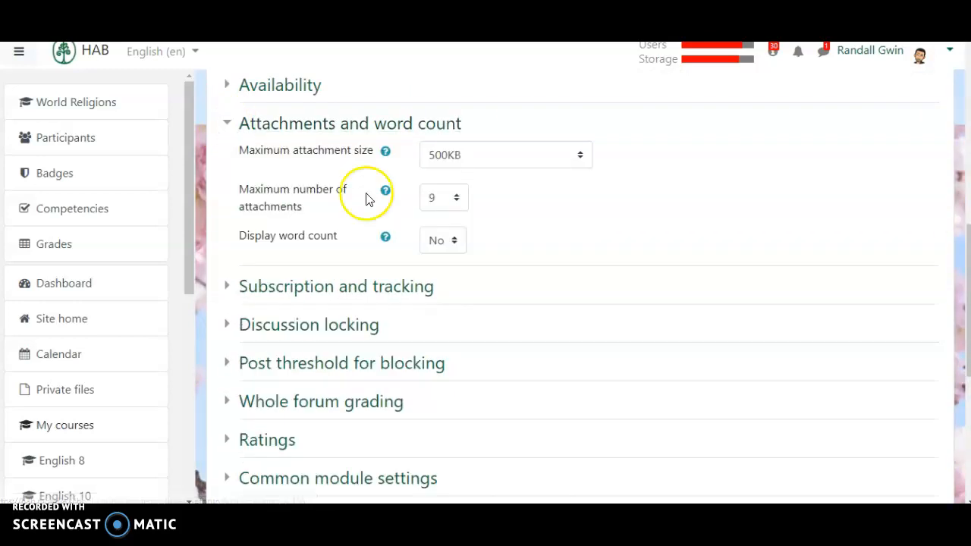
click(456, 241)
click(440, 281)
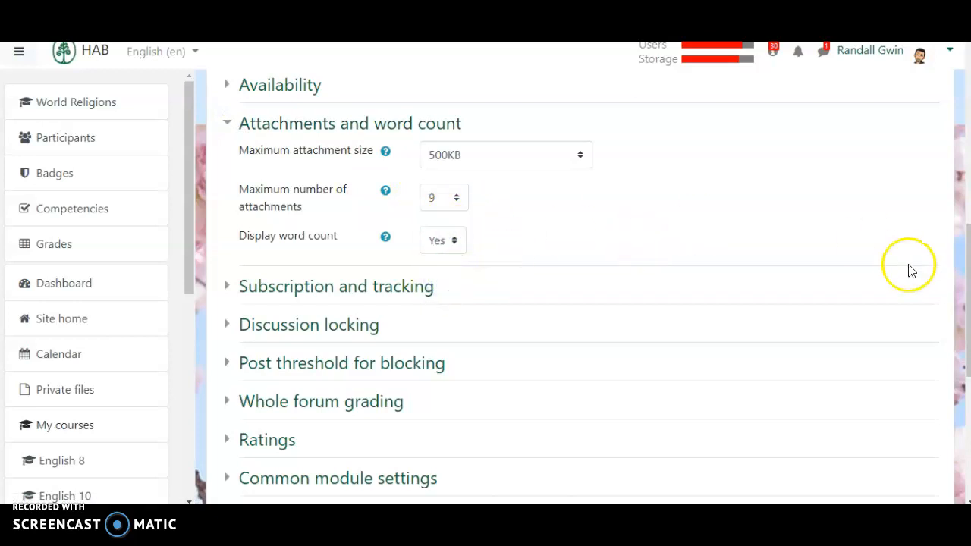
drag(967, 303, 967, 339)
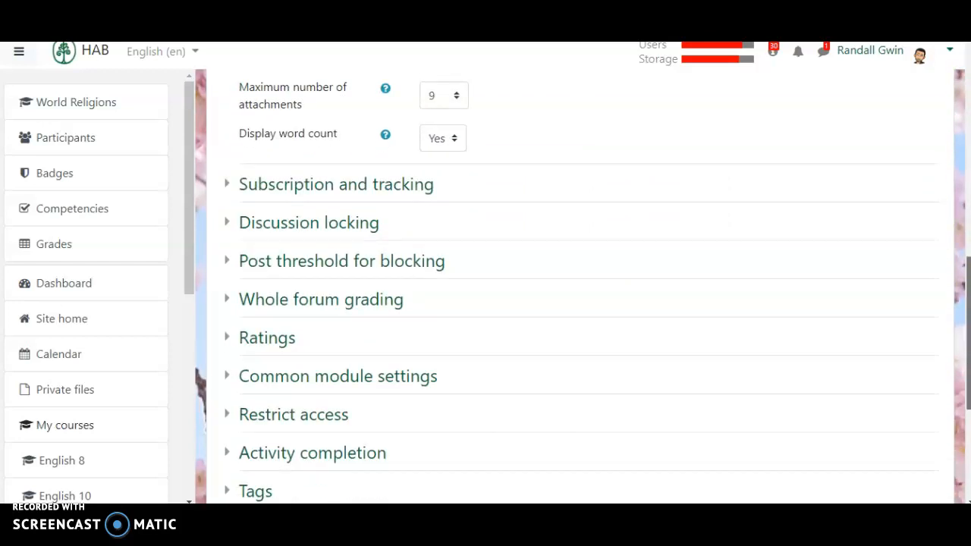
click(227, 186)
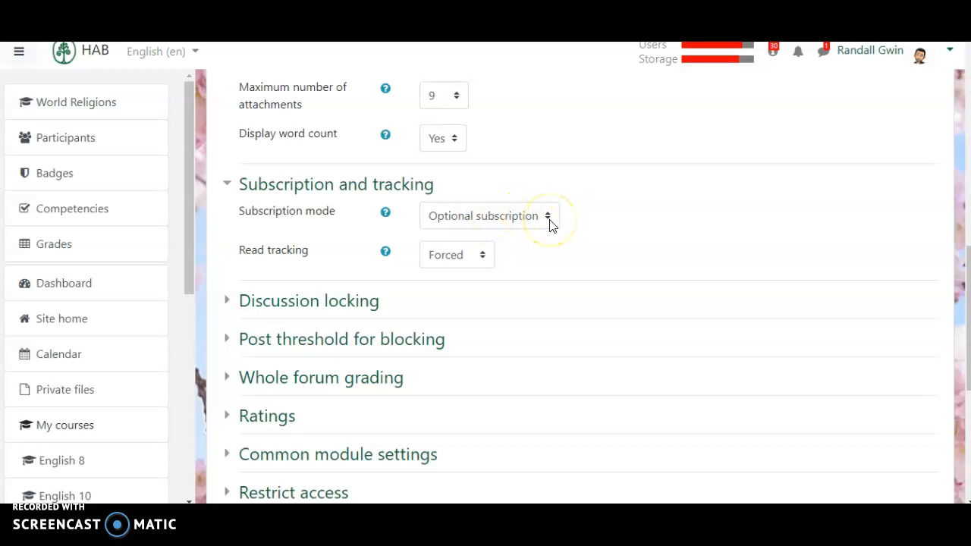
Step: Set the grade type for whole forum grading to Point
scroll(968, 304, down, 2)
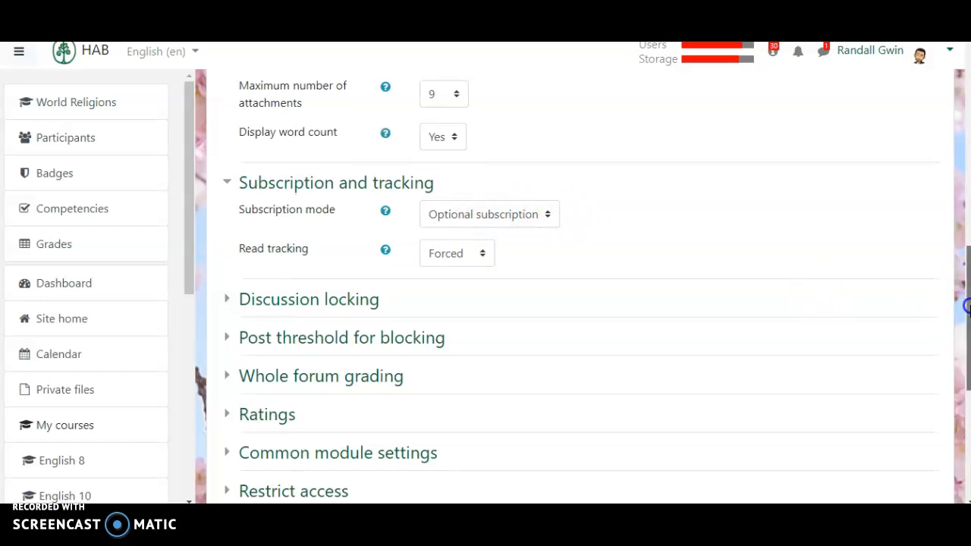
scroll(968, 304, down, 1)
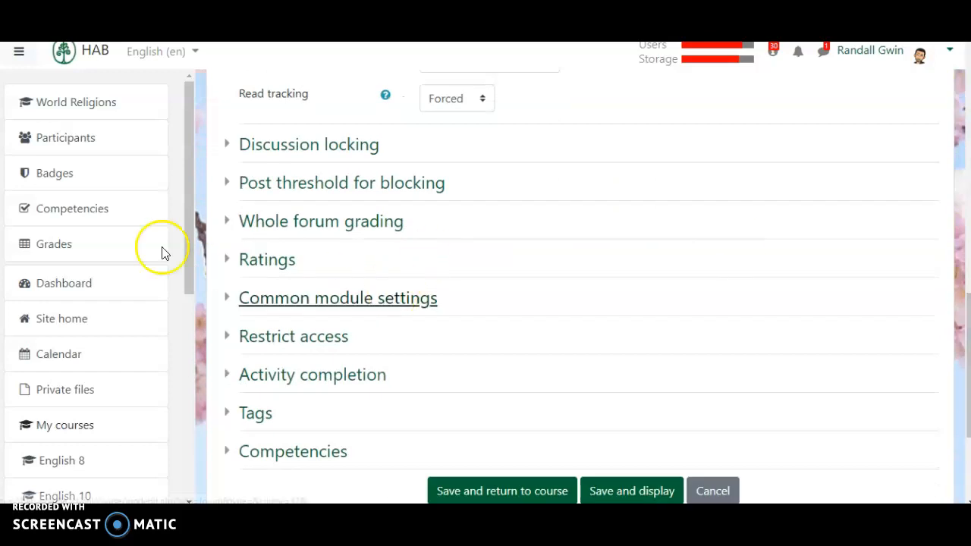
click(227, 221)
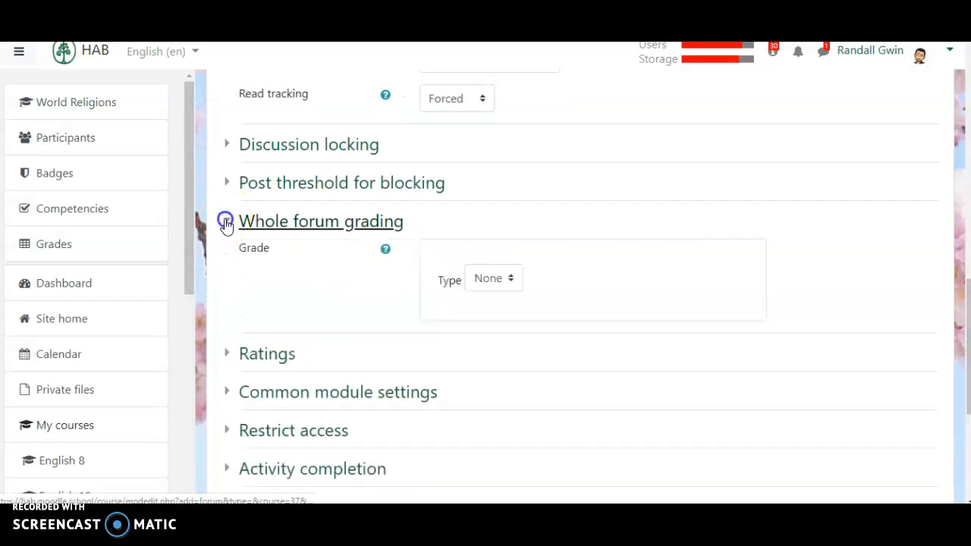
click(511, 287)
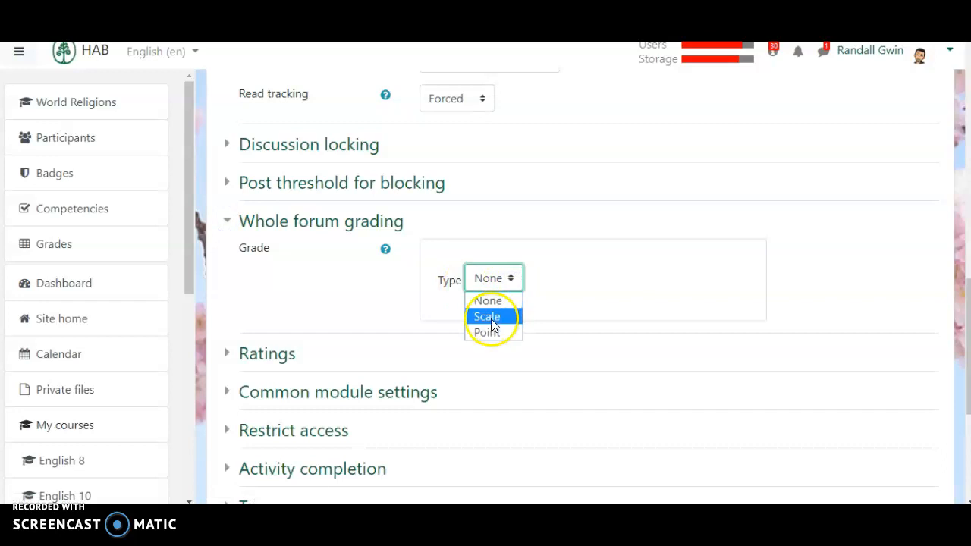
click(491, 316)
click(511, 271)
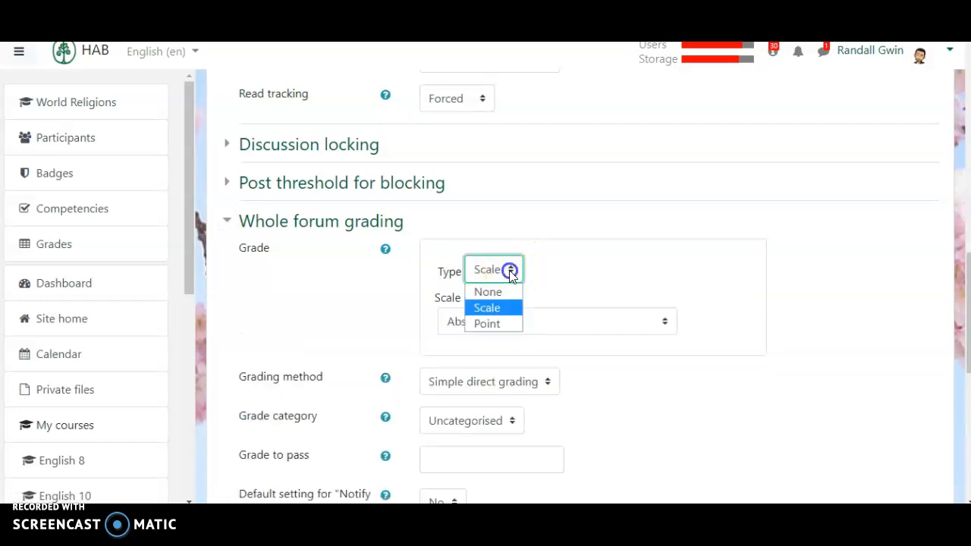
click(489, 324)
click(483, 343)
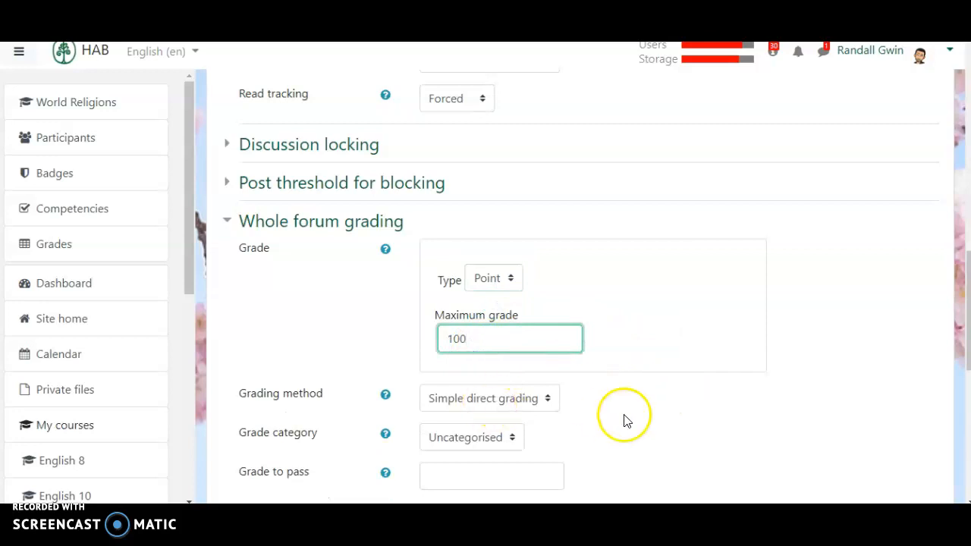
Step: Enable the expected completion date in the forum's activity completion settings and set its day to 8 April 2020
drag(966, 324, 963, 434)
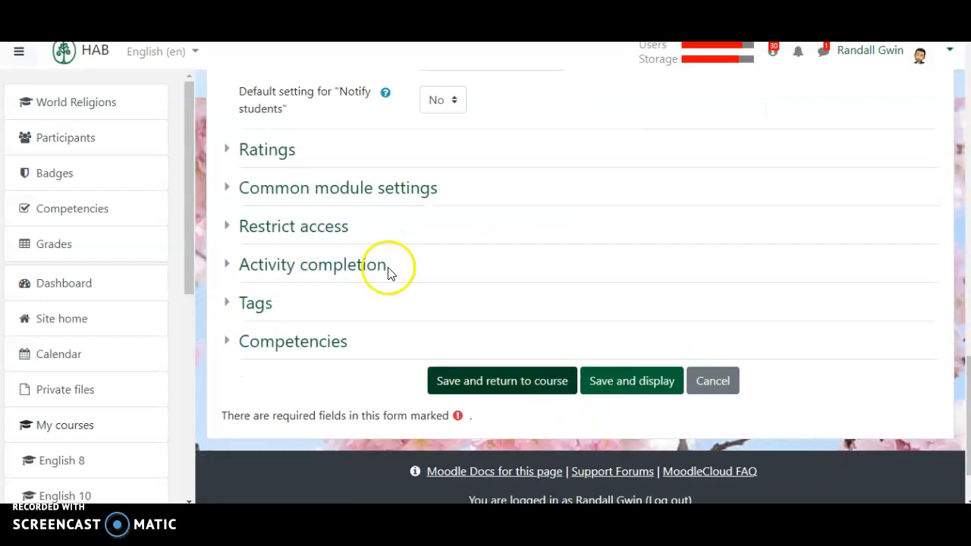
click(229, 270)
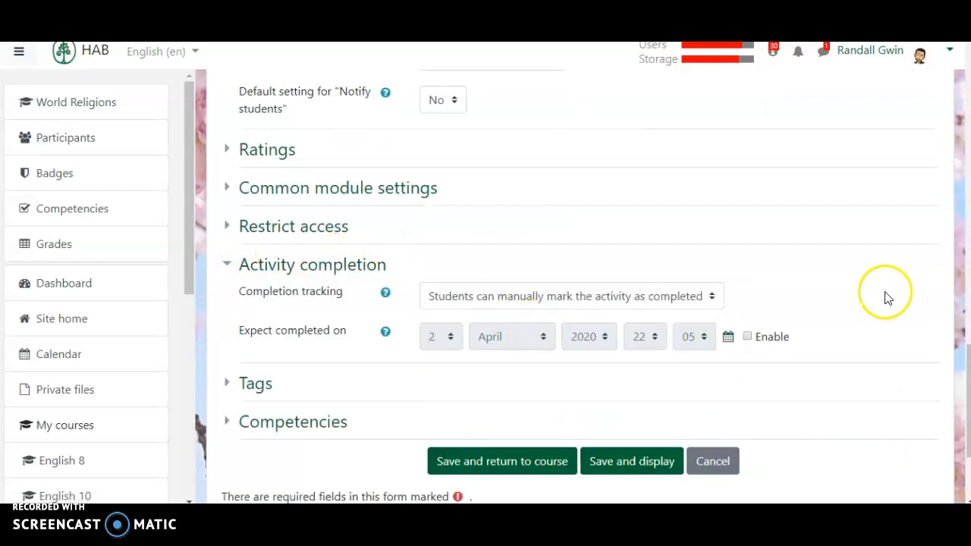
drag(965, 375, 948, 162)
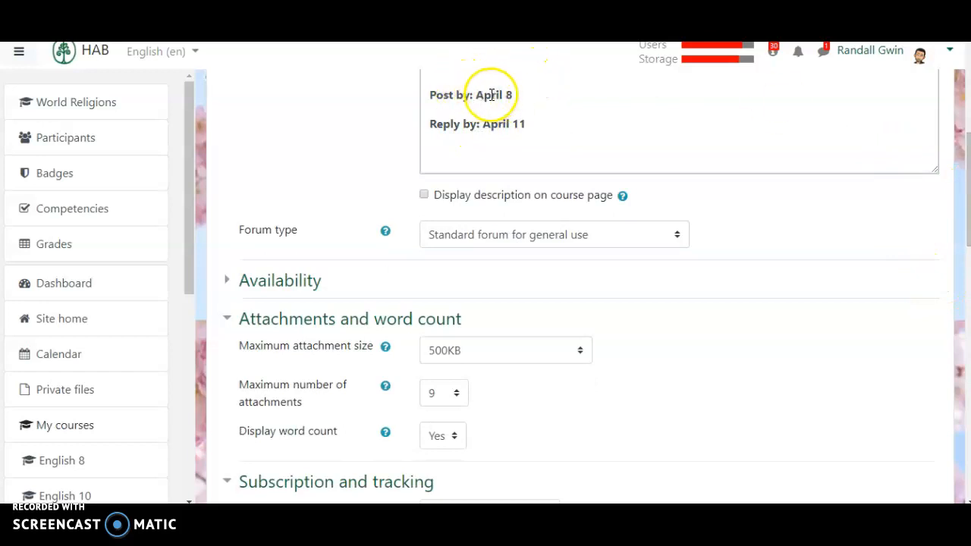
drag(968, 193, 967, 402)
click(746, 352)
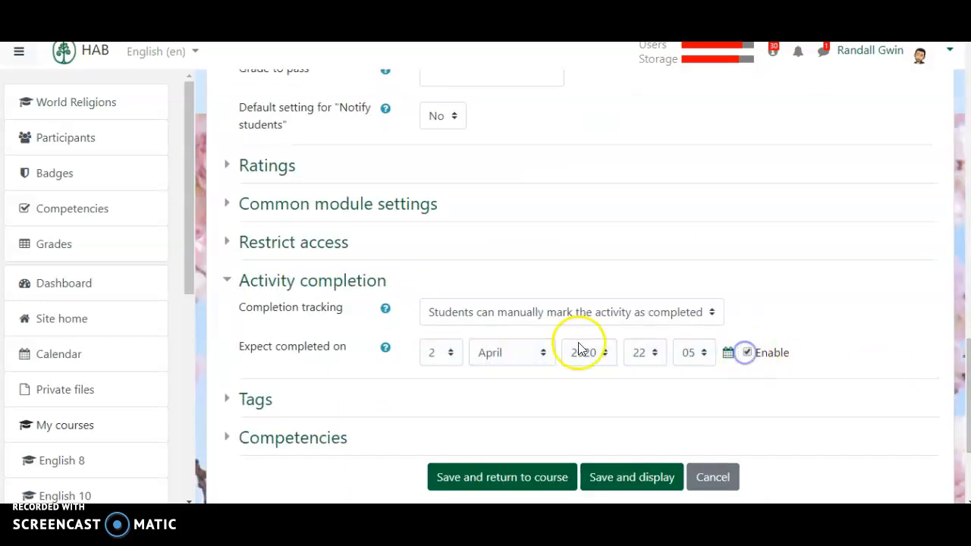
click(451, 353)
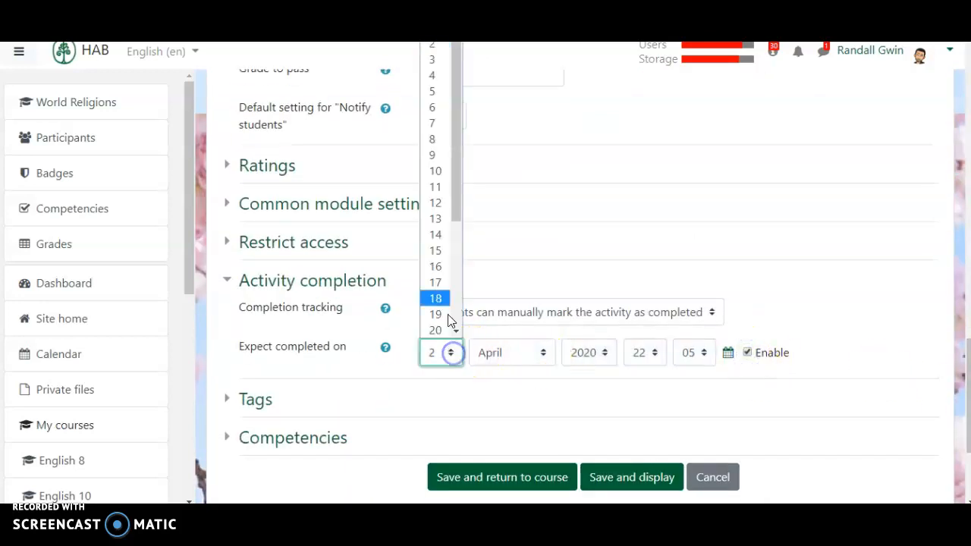
click(434, 141)
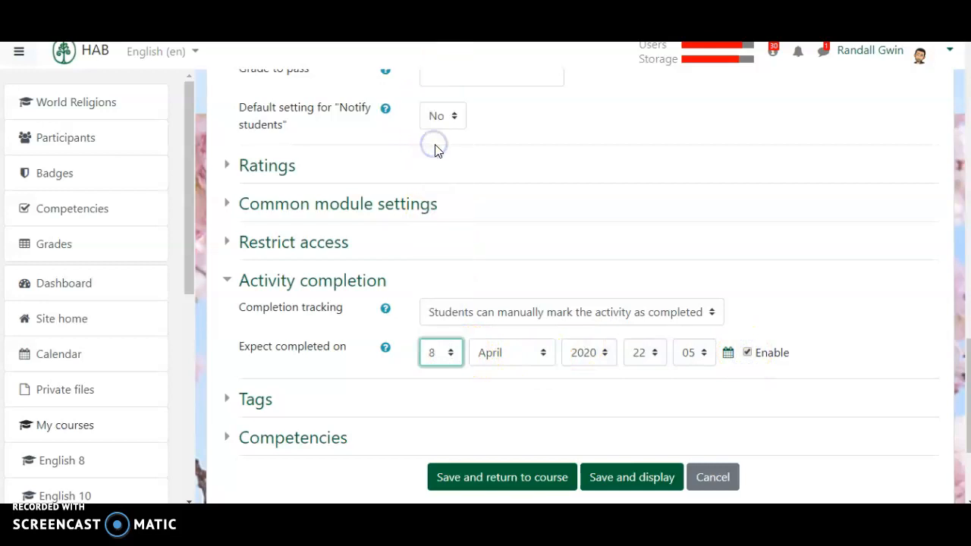
Step: Show the activity as complete when conditions are met, requiring 1 created discussion and 1 reply without the combined posts requirement, and save back to the course
click(711, 315)
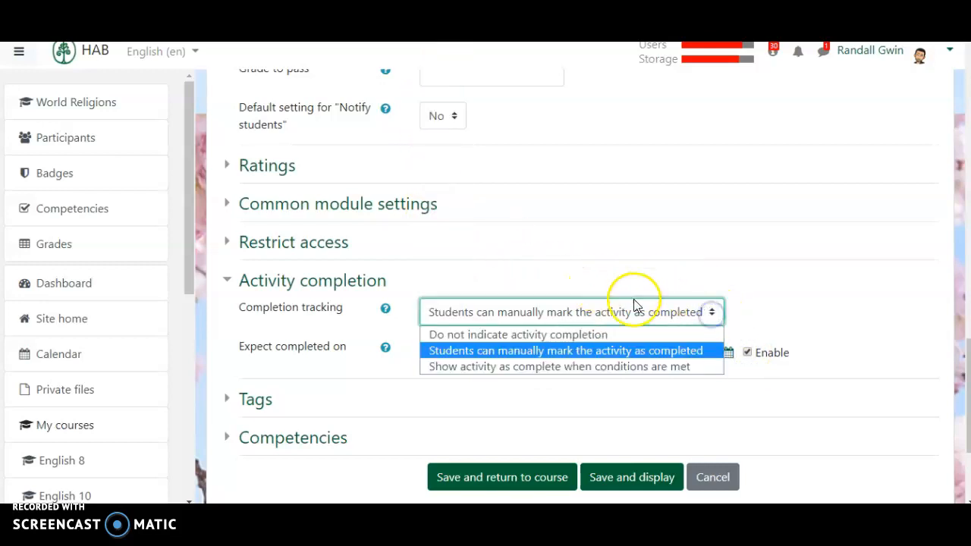
click(577, 367)
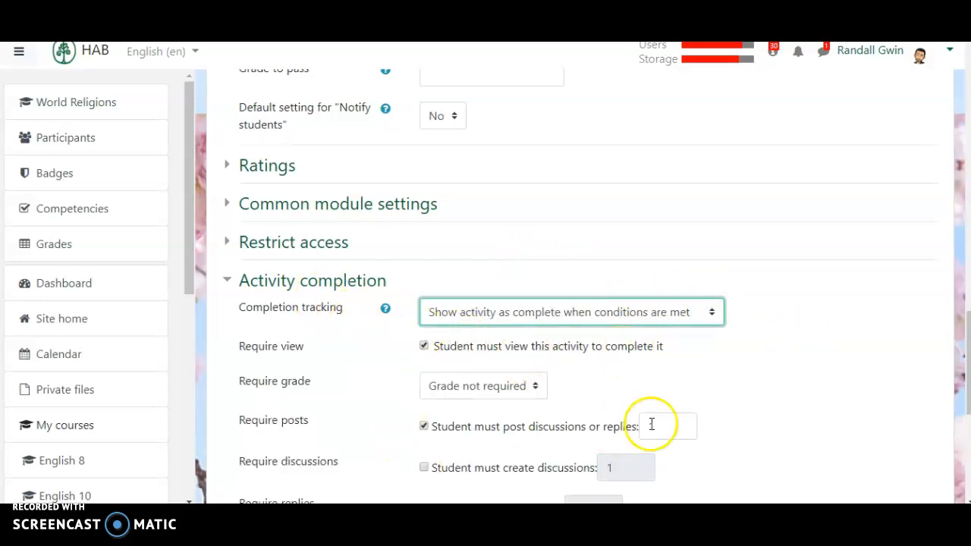
triple_click(275, 381)
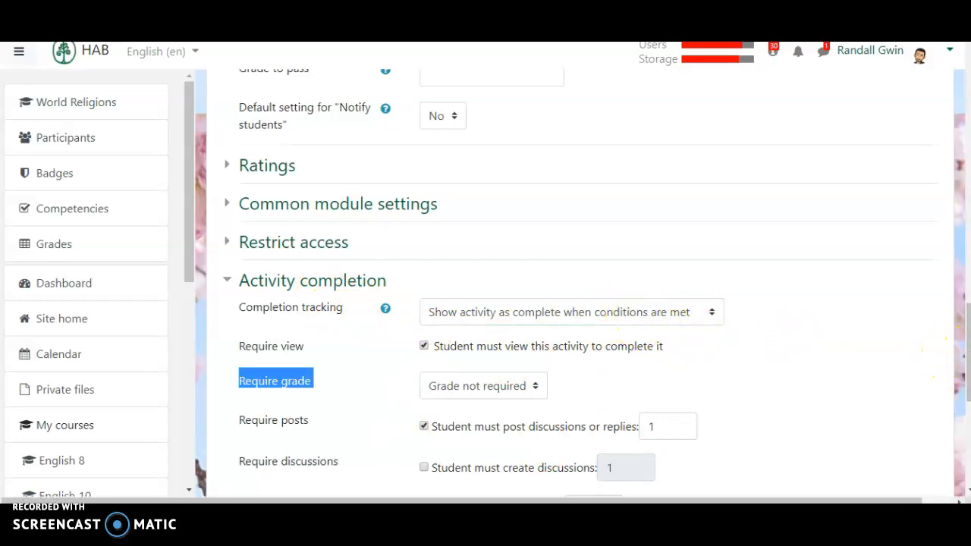
drag(965, 353, 966, 400)
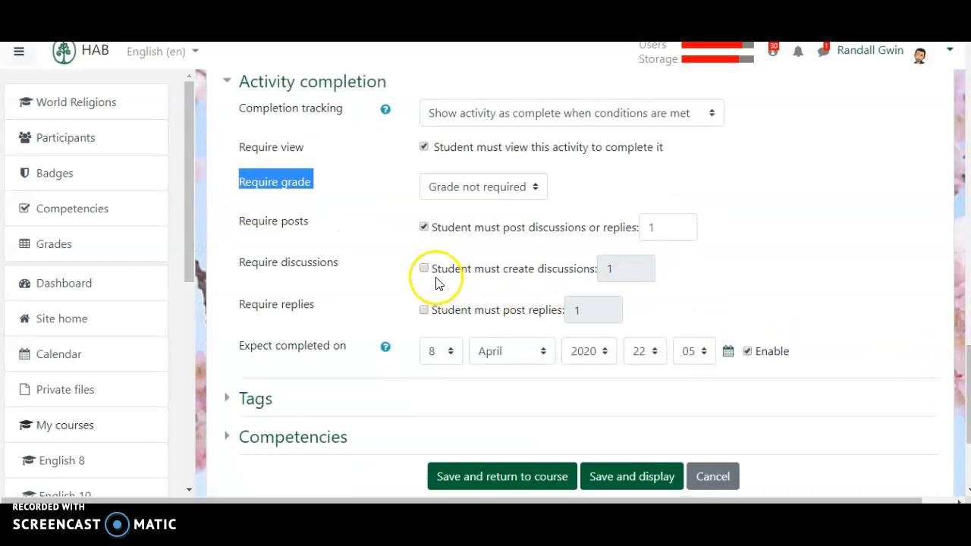
click(424, 269)
click(425, 311)
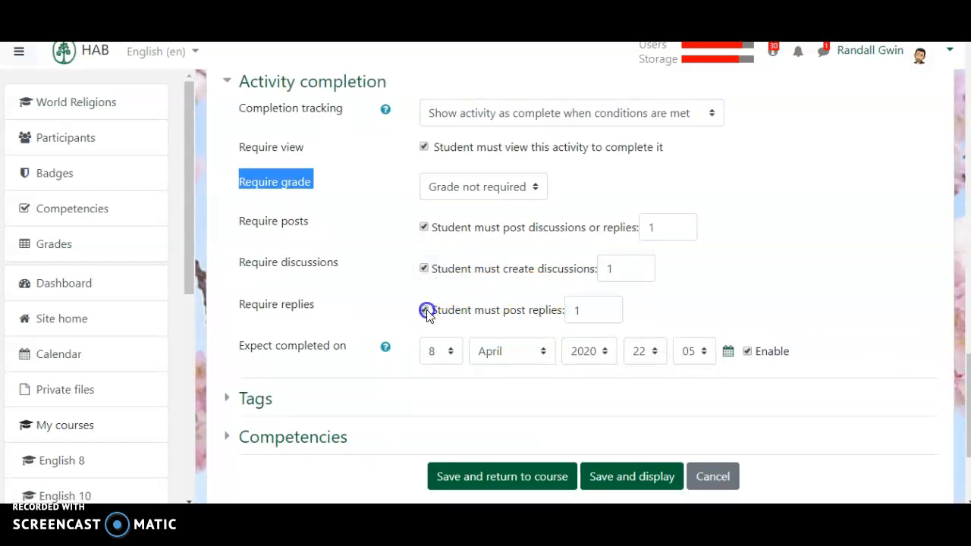
click(424, 227)
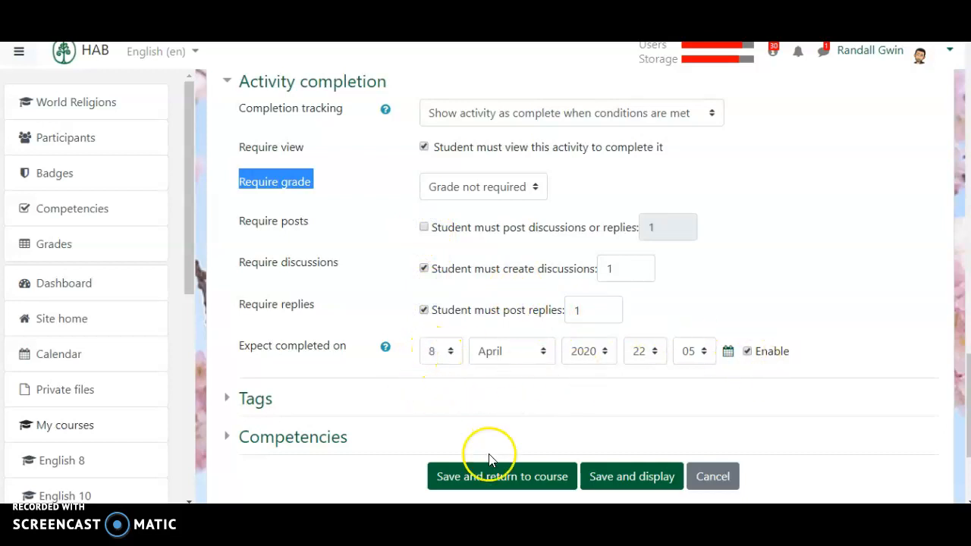
click(522, 482)
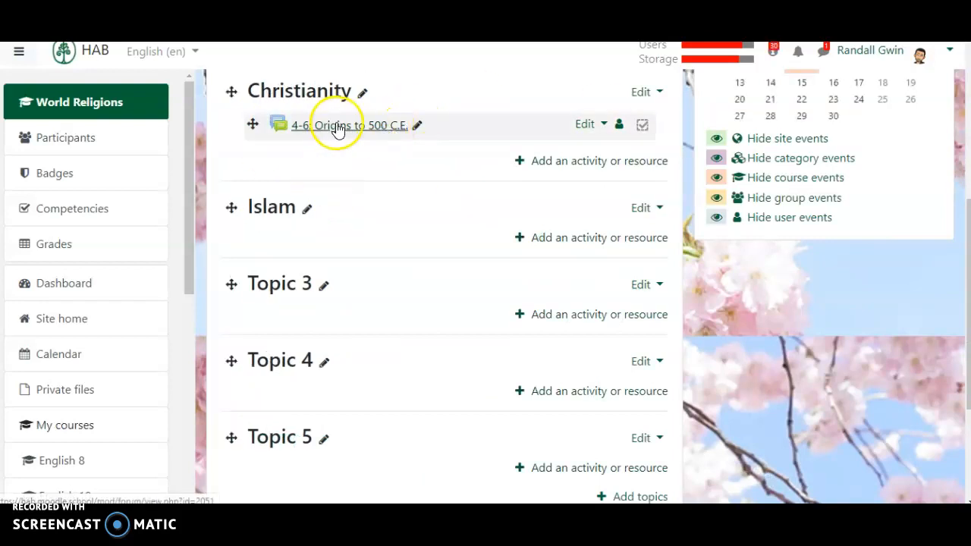
Step: Open the "4-6: Origins to 500 C.E." forum in the Christianity section and try to grade its users
click(339, 127)
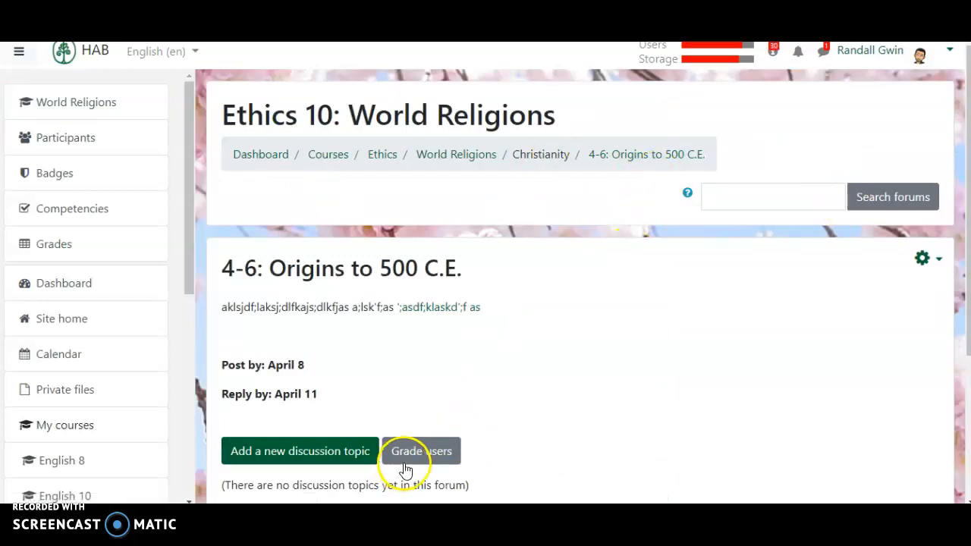
click(425, 454)
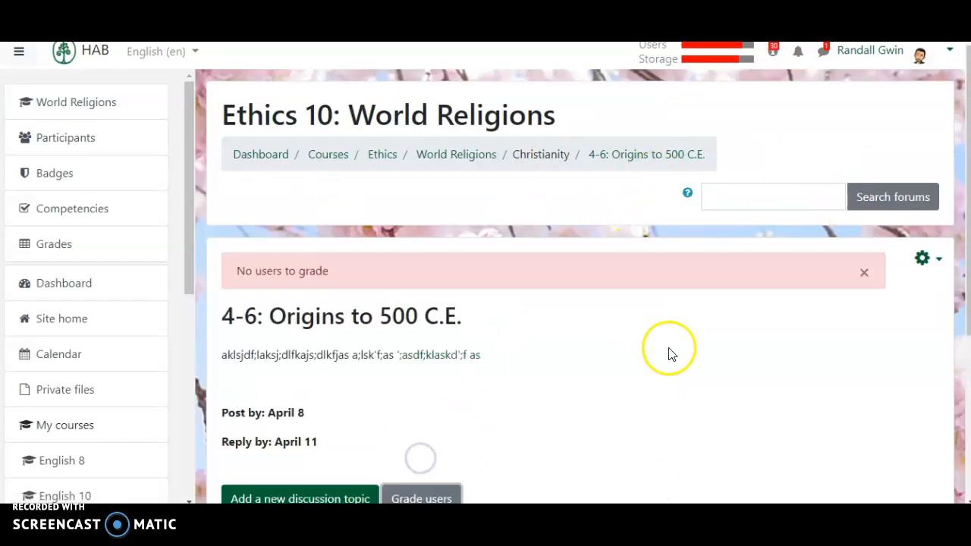
Step: Try again to grade users in the "4-6: Origins to 500 C.E." forum
scroll(968, 196, down, 2)
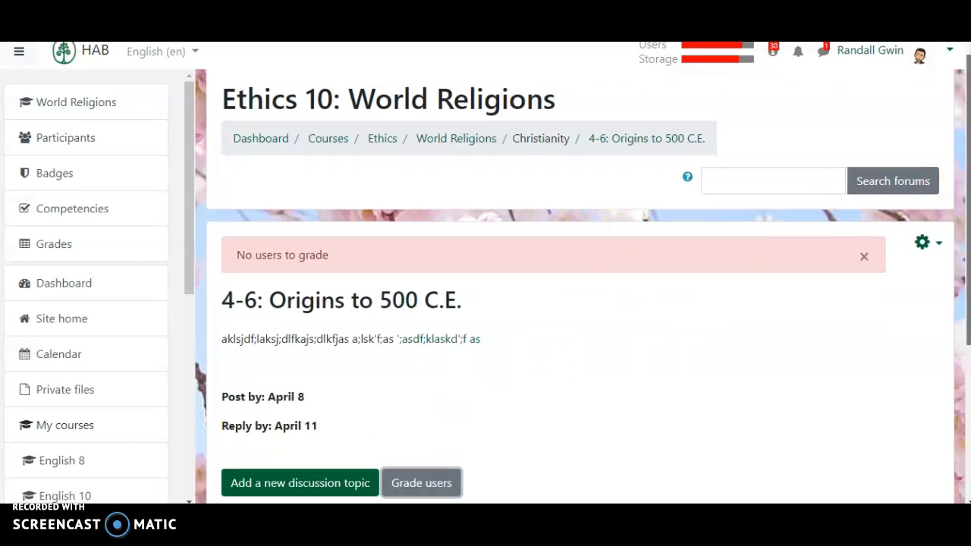
click(434, 346)
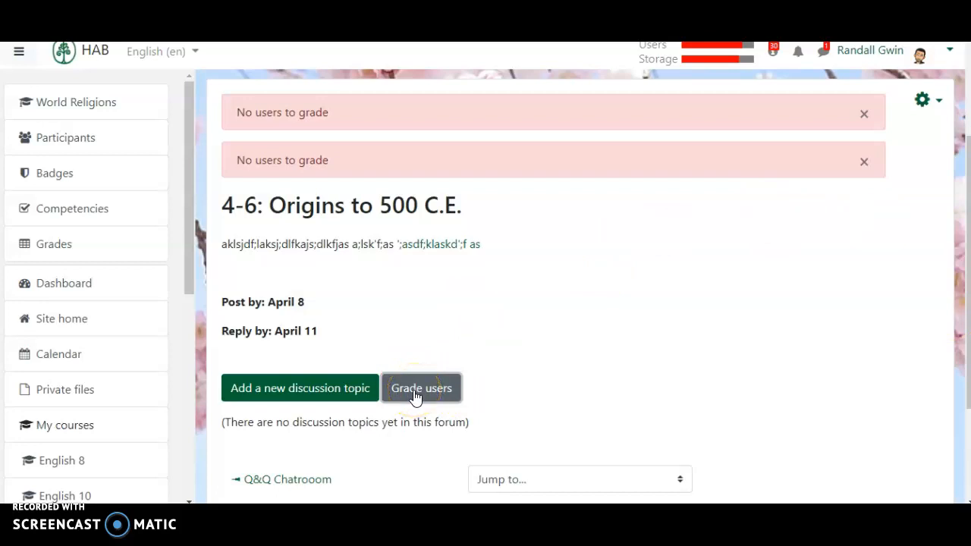
click(515, 338)
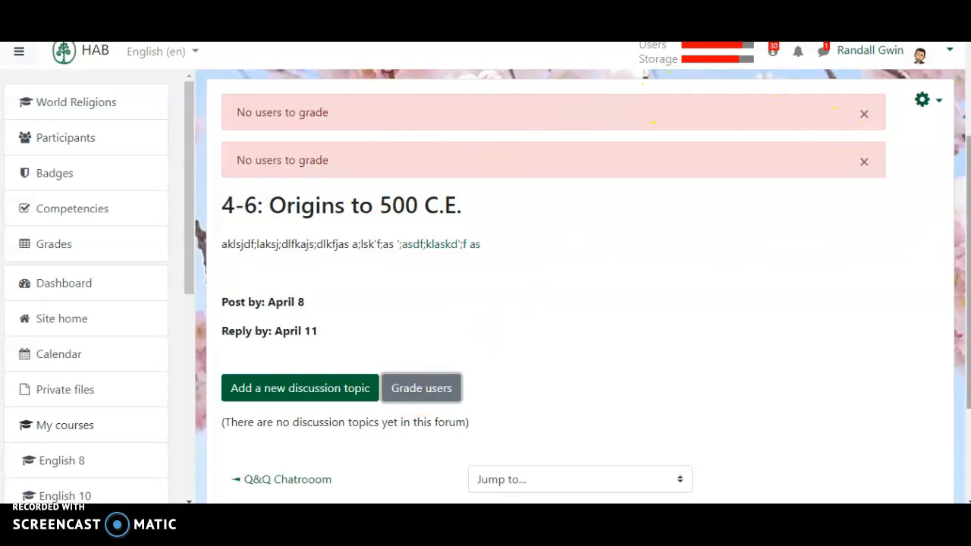
Step: Return to the World Religions course page and check the April 2020 calendar for the forum's expected completion date
drag(964, 217, 954, 114)
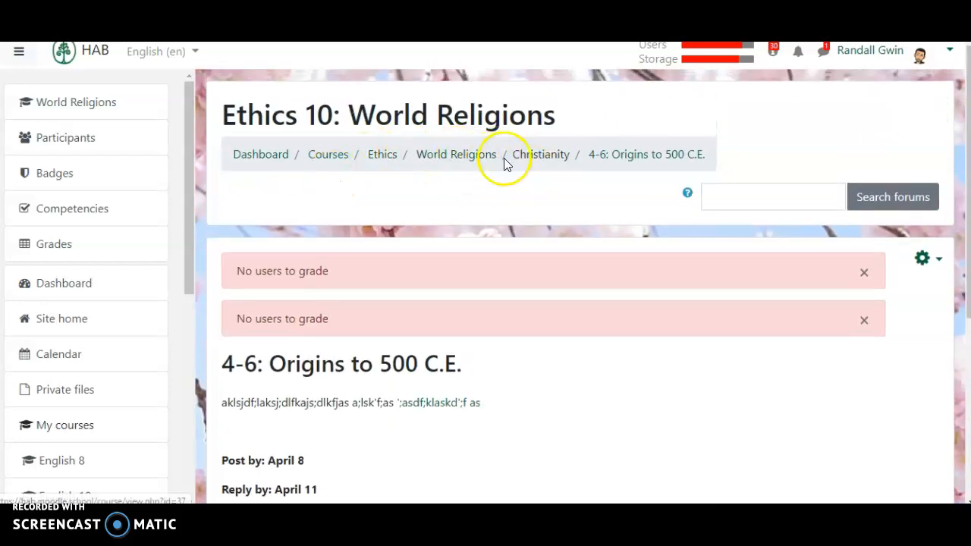
click(453, 159)
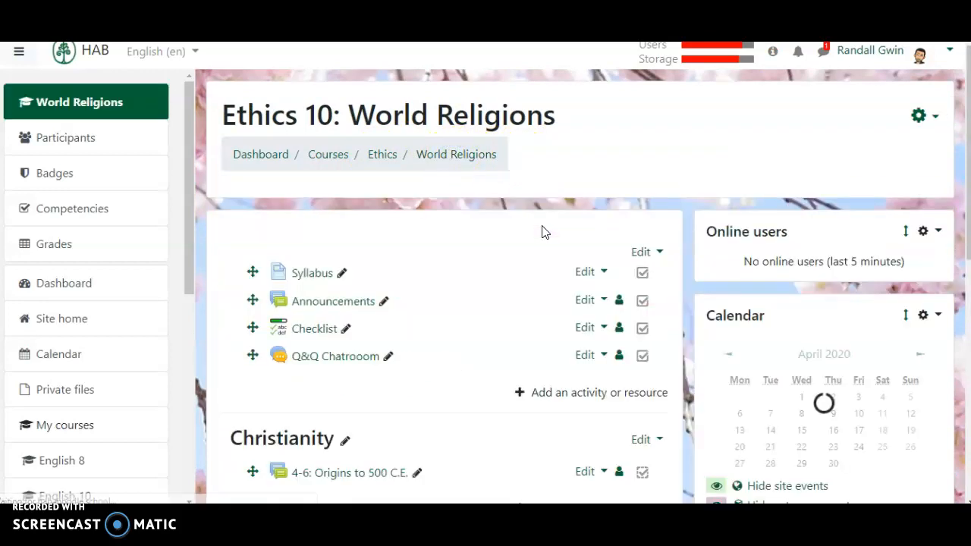
drag(968, 112, 967, 224)
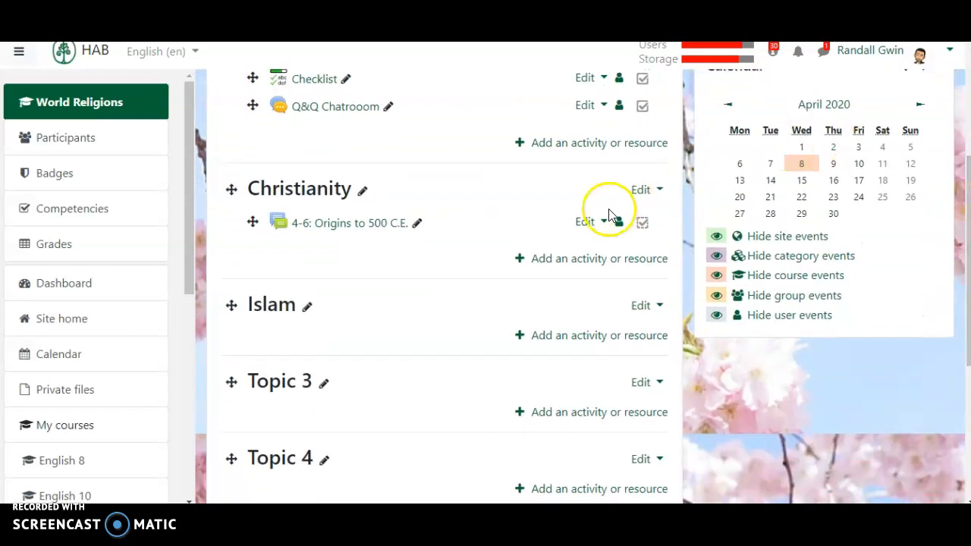
mouse_move(804, 167)
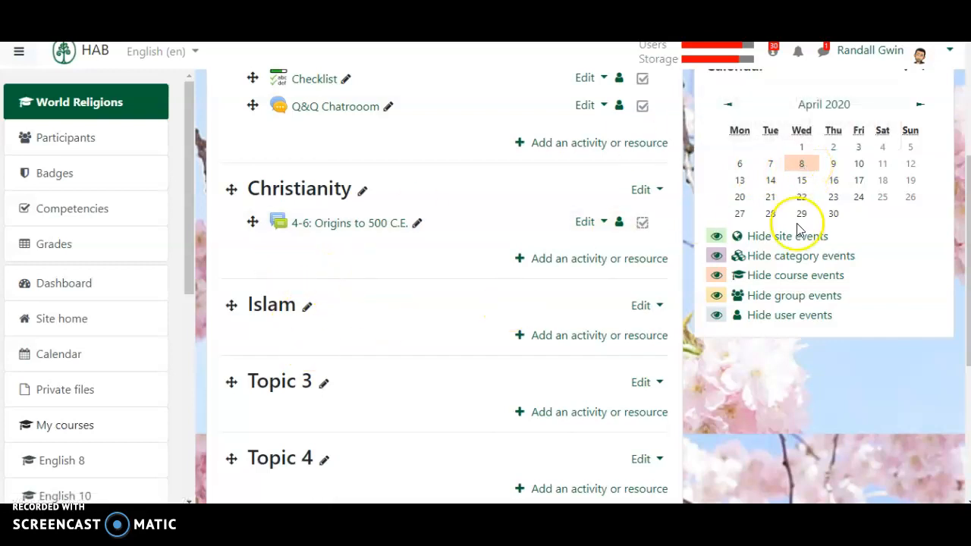
Step: Open the Checklist activity to examine its item editing page, and return to the Christianity section of the World Religions course page
click(310, 80)
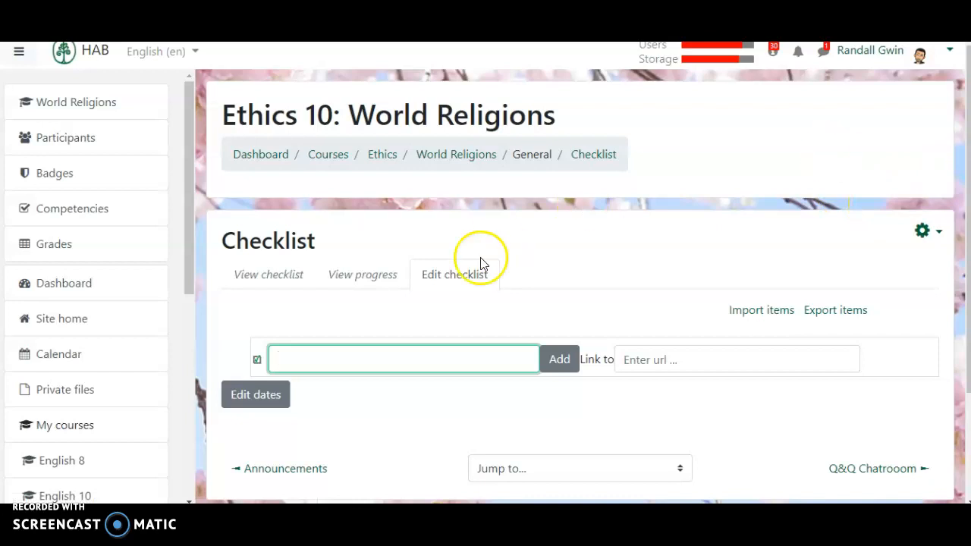
scroll(958, 140, down, 1)
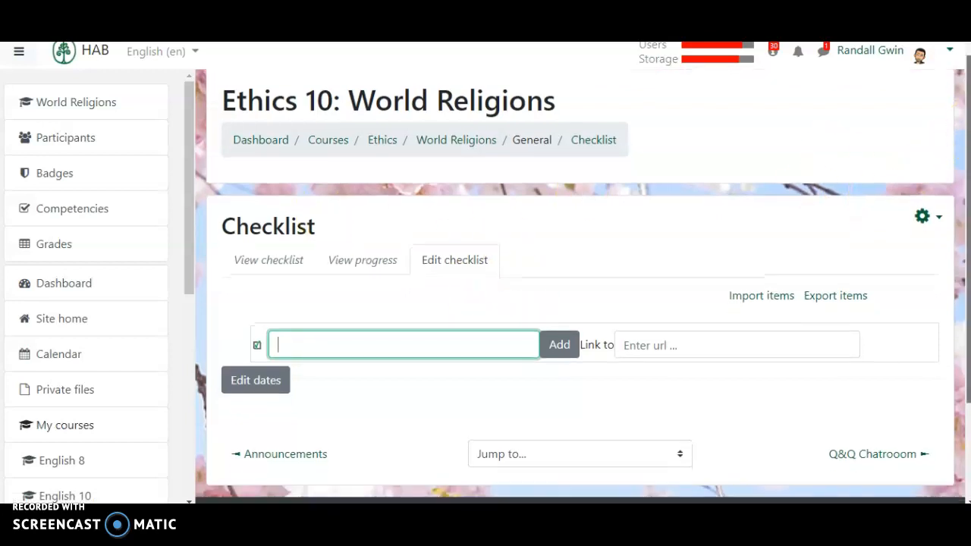
scroll(957, 141, down, 2)
click(396, 301)
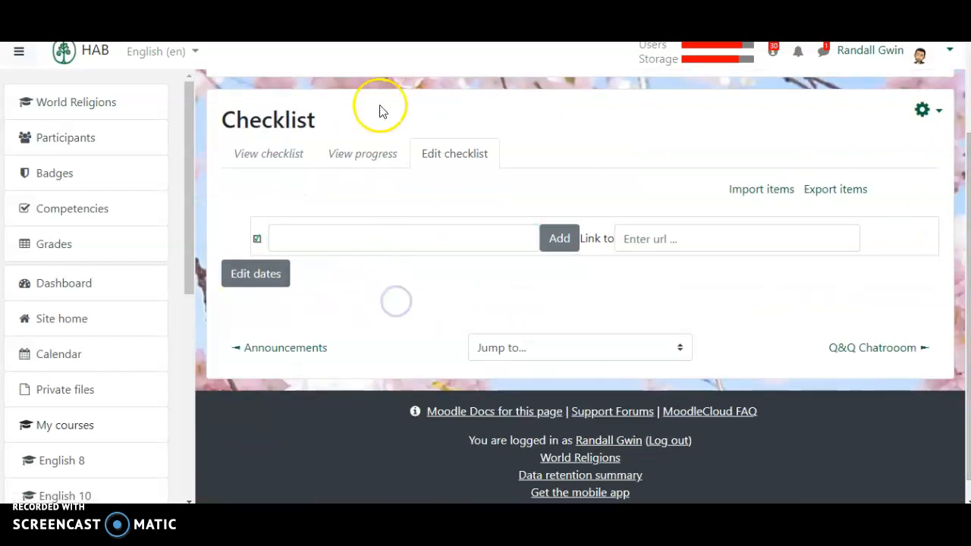
click(356, 154)
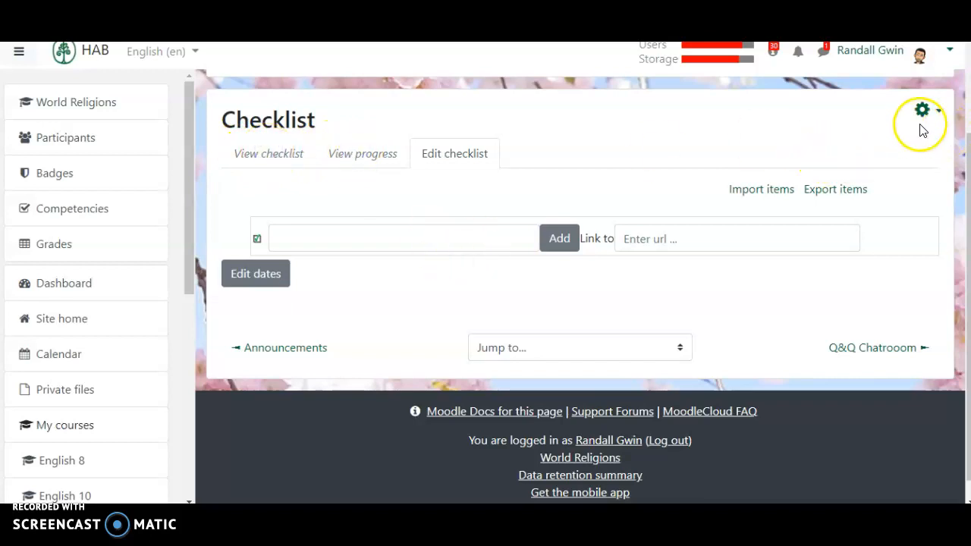
drag(922, 131, 845, 255)
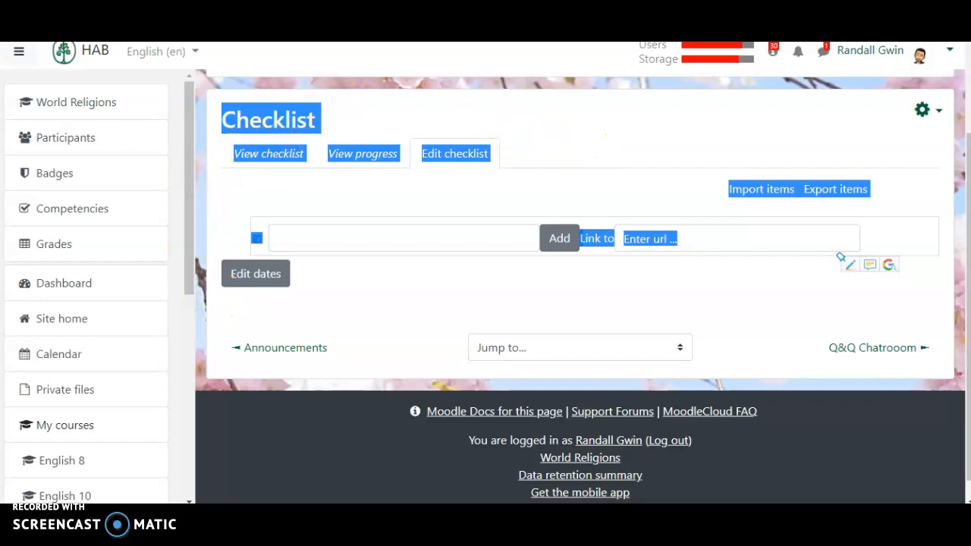
drag(964, 156, 962, 99)
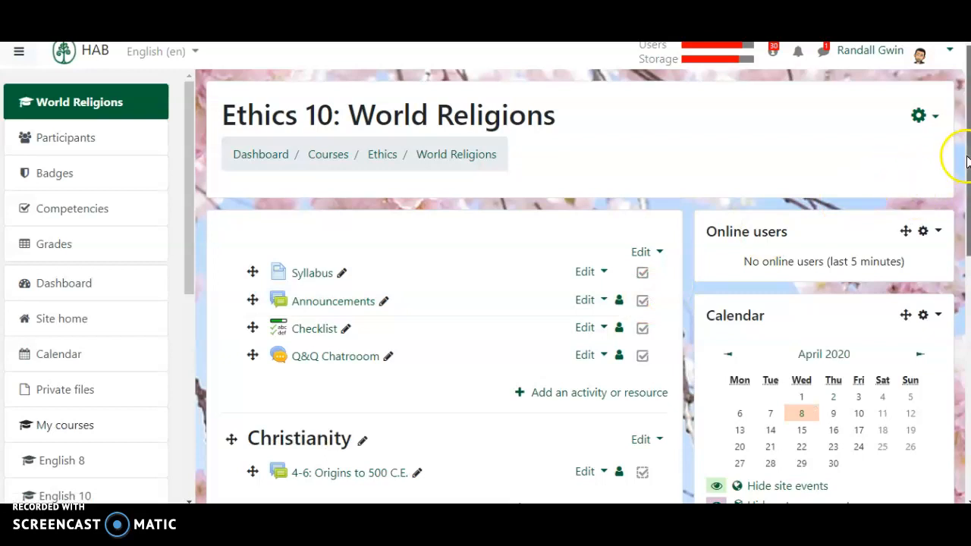
scroll(967, 161, down, 3)
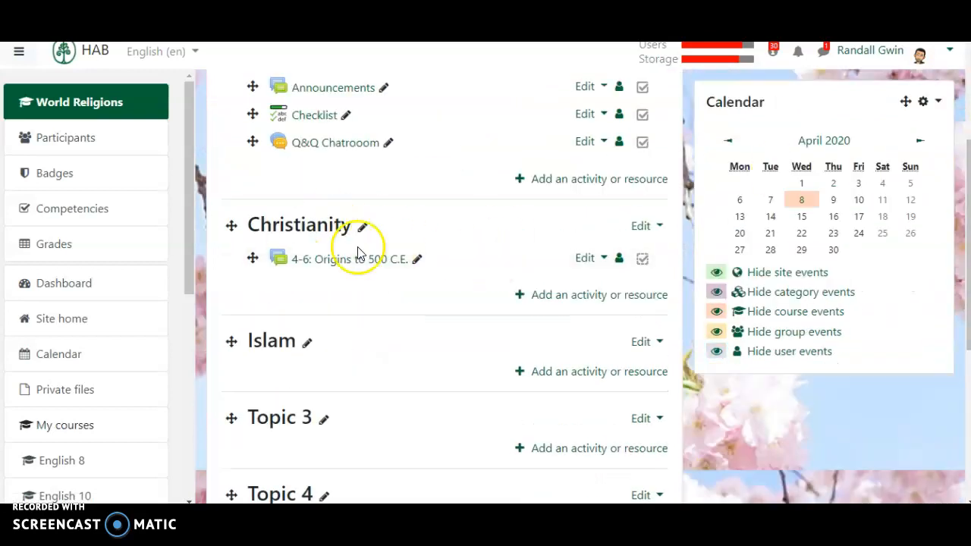